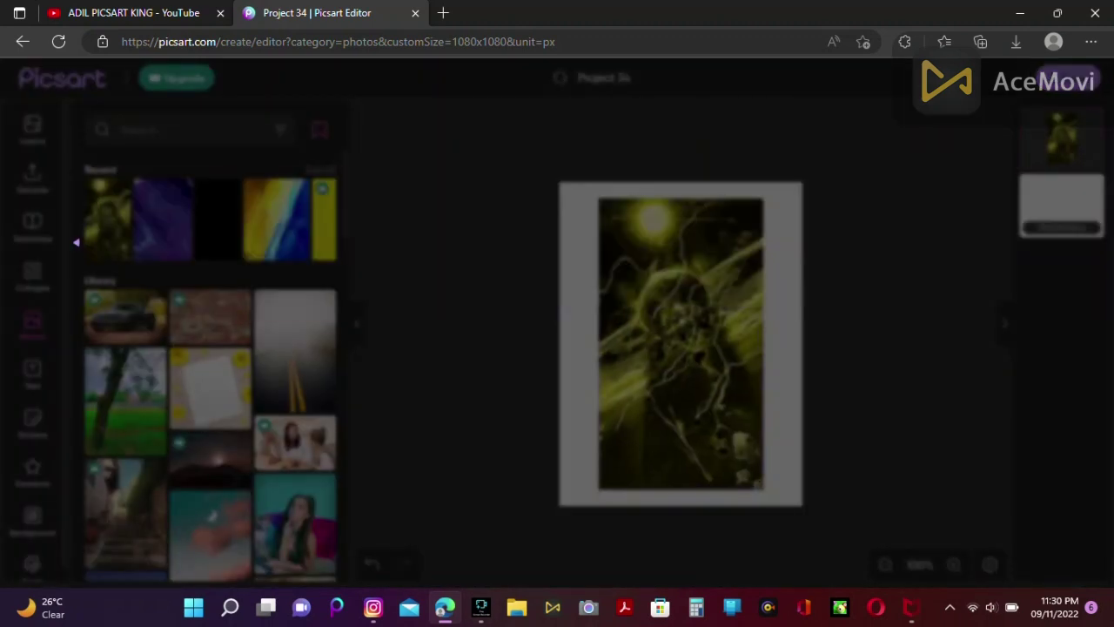
Step: Set the canvas layout to the Pinterest Pin size, 1000 × 1500 px
key(Escape)
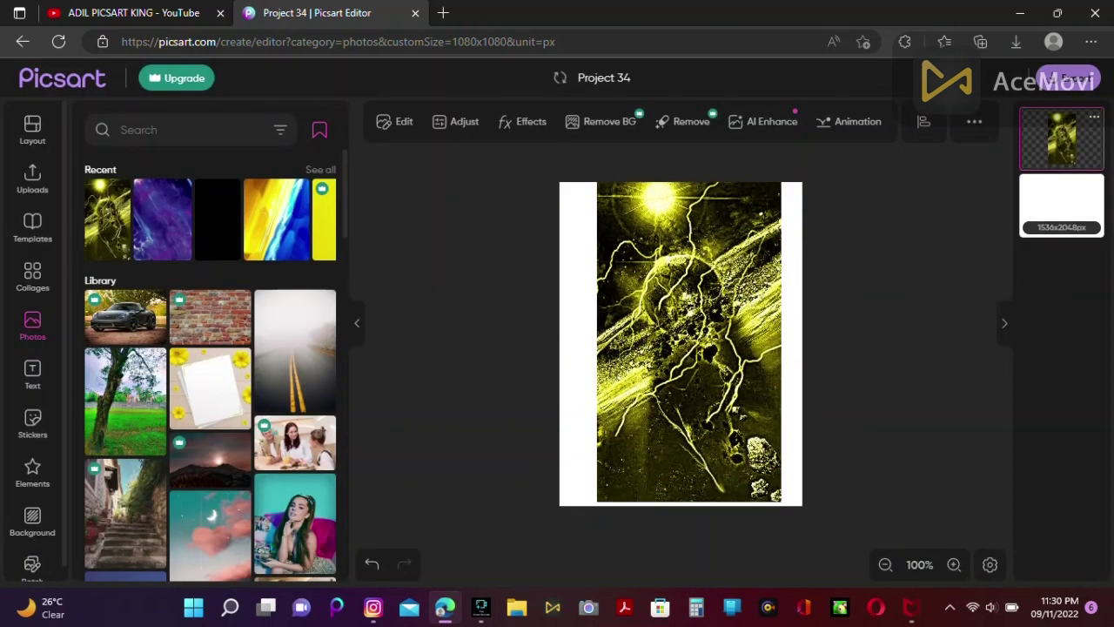
click(33, 130)
scroll(209, 365, down, 3)
click(147, 422)
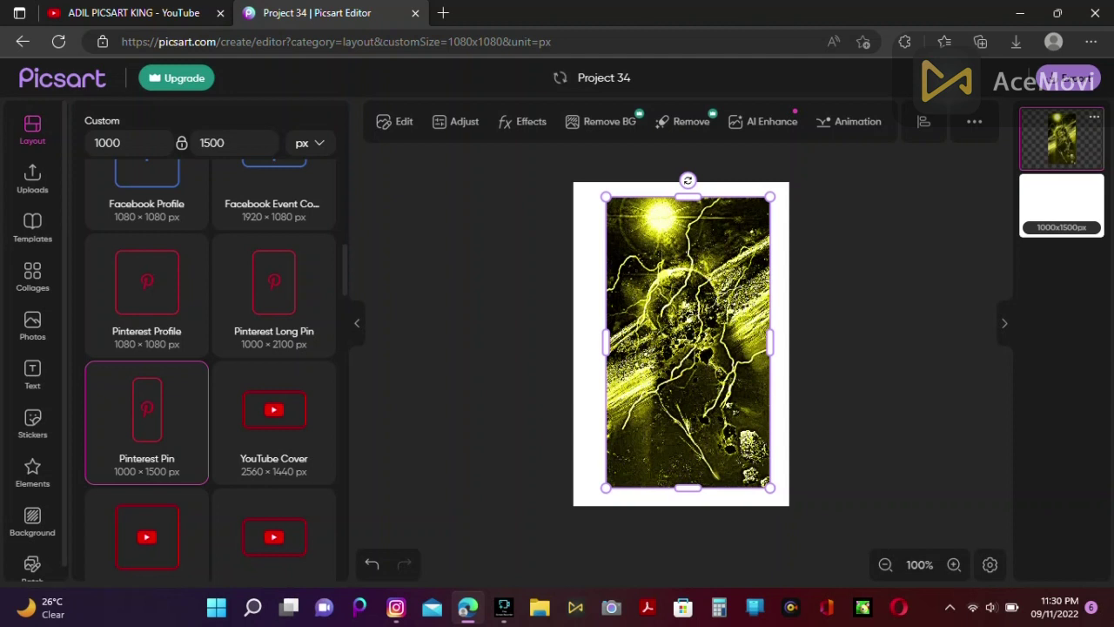
Step: Enlarge the yellow lightning photo so it covers the whole canvas
scroll(210, 365, down, 10)
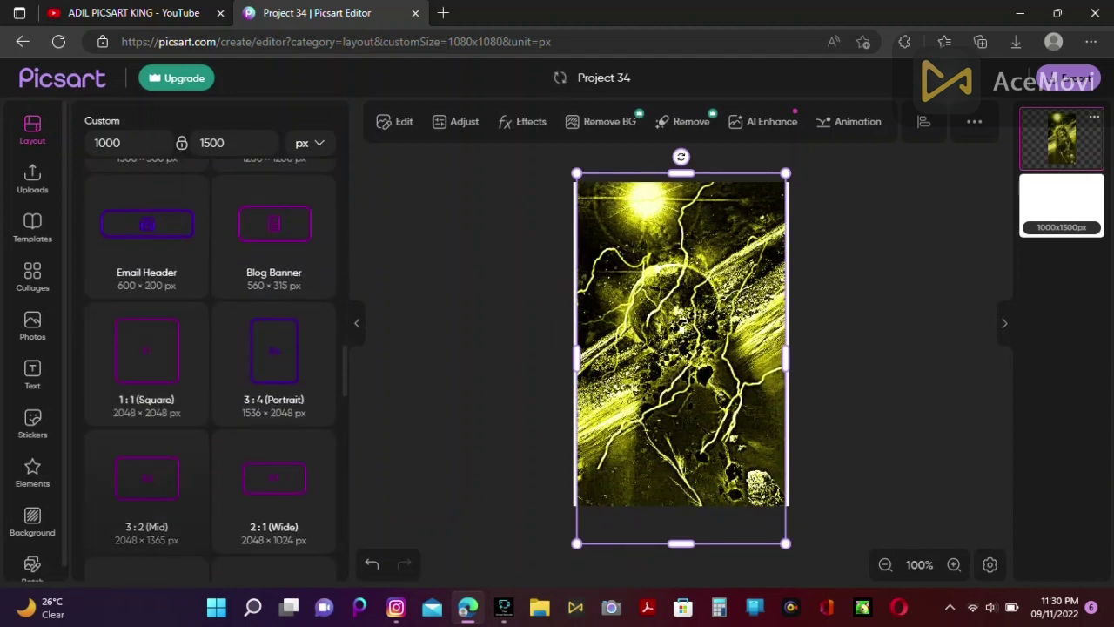
scroll(210, 366, down, 5)
drag(785, 543, 789, 566)
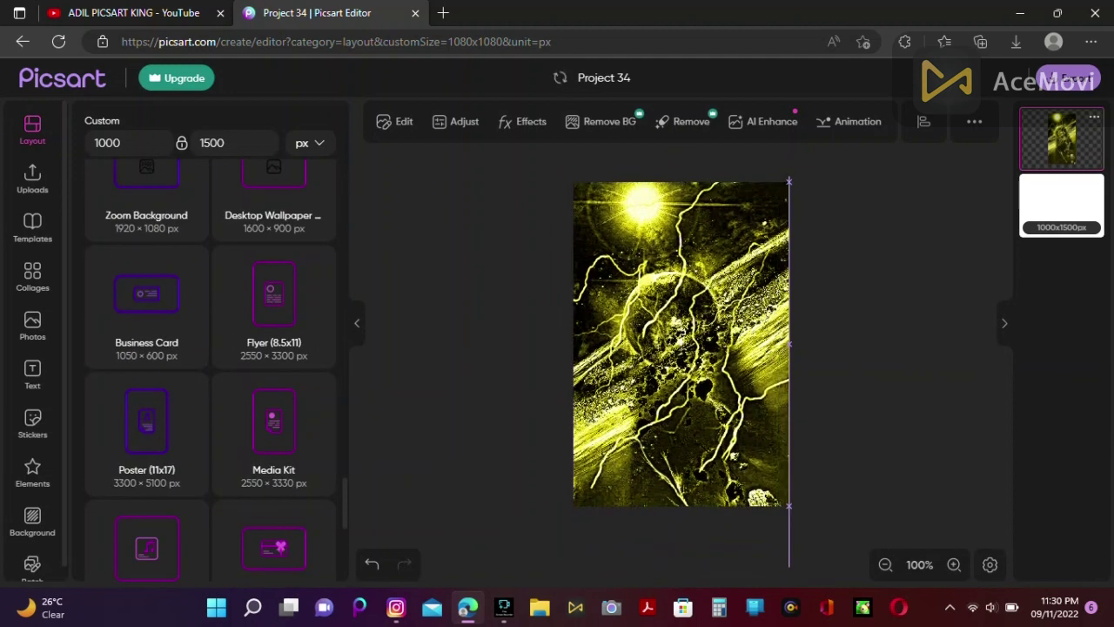
Step: Search the photo library for SUPER SONIC
click(32, 326)
text(SUPER SONIC)
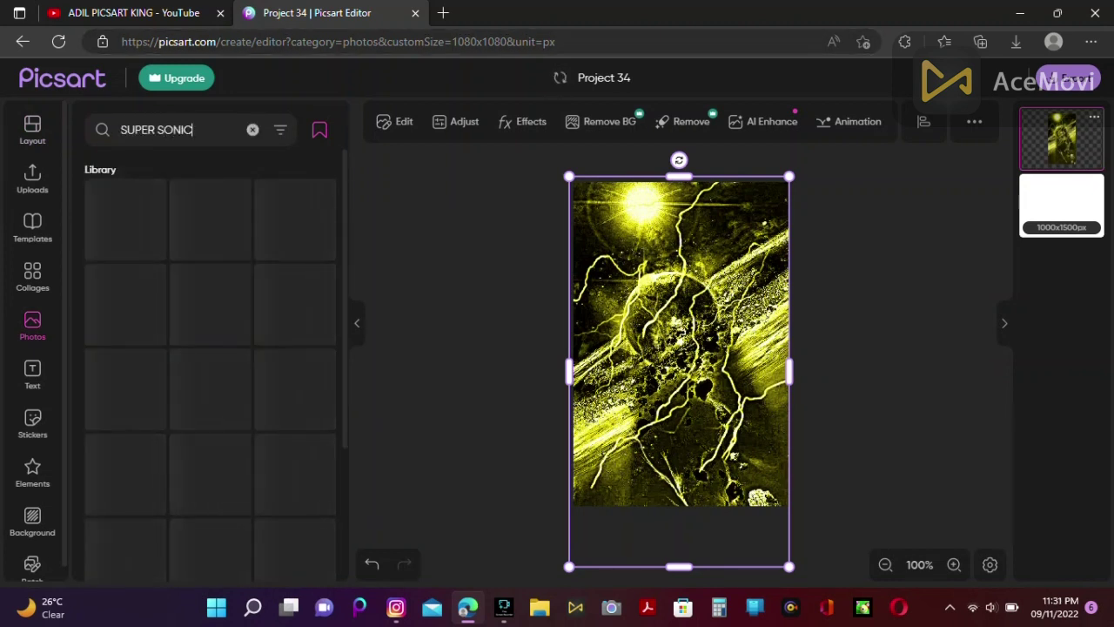
key(ctrl+shift+Tab)
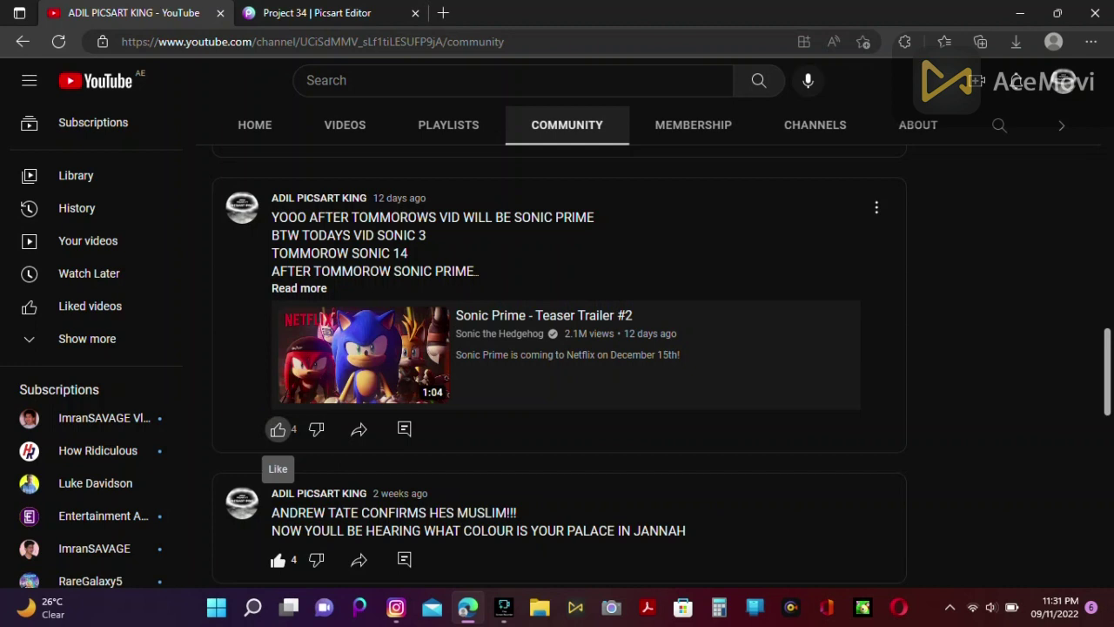
scroll(278, 430, up, 5)
key(ctrl+Tab)
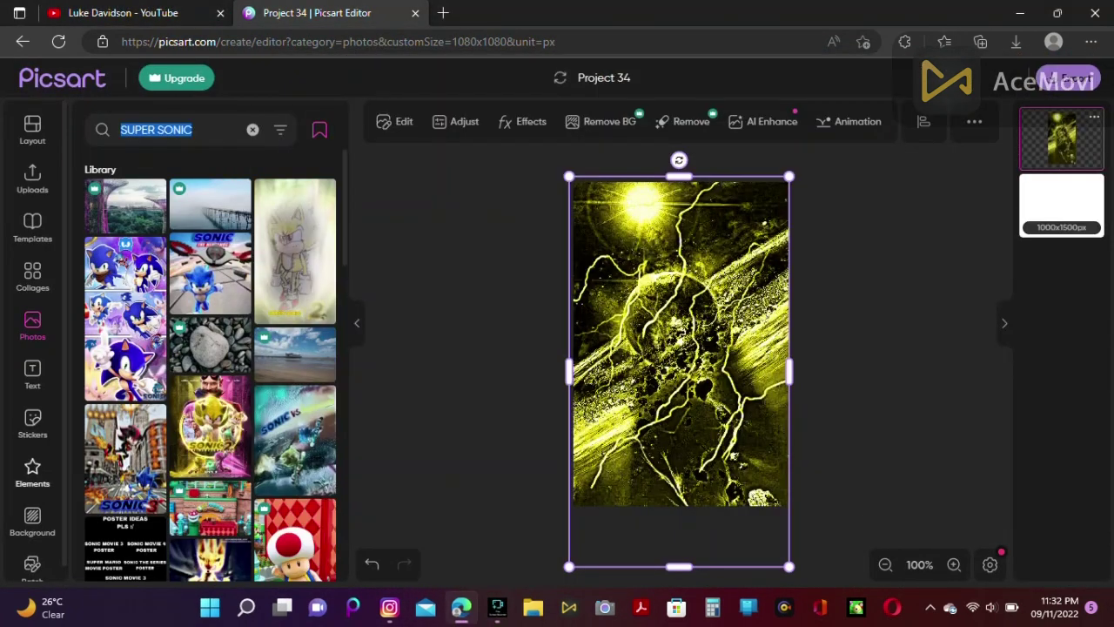
Step: Look up SUPER SONIC among the stickers and place the standing Super Sonic, greatly enlarged, over the left part of the canvas
click(32, 424)
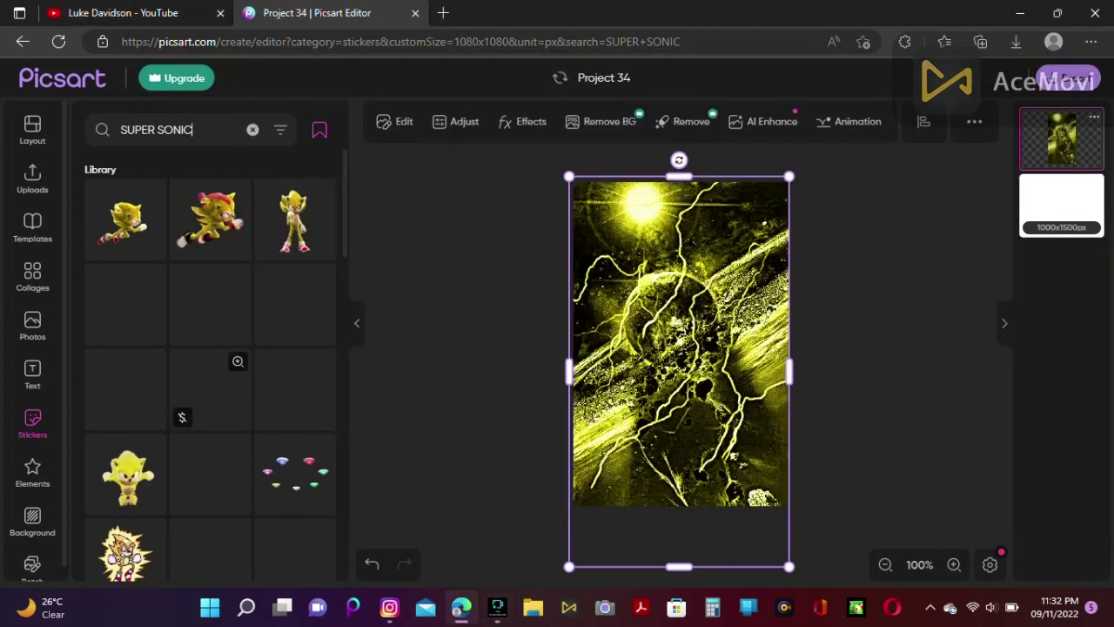
scroll(211, 366, down, 3)
scroll(208, 435, up, 3)
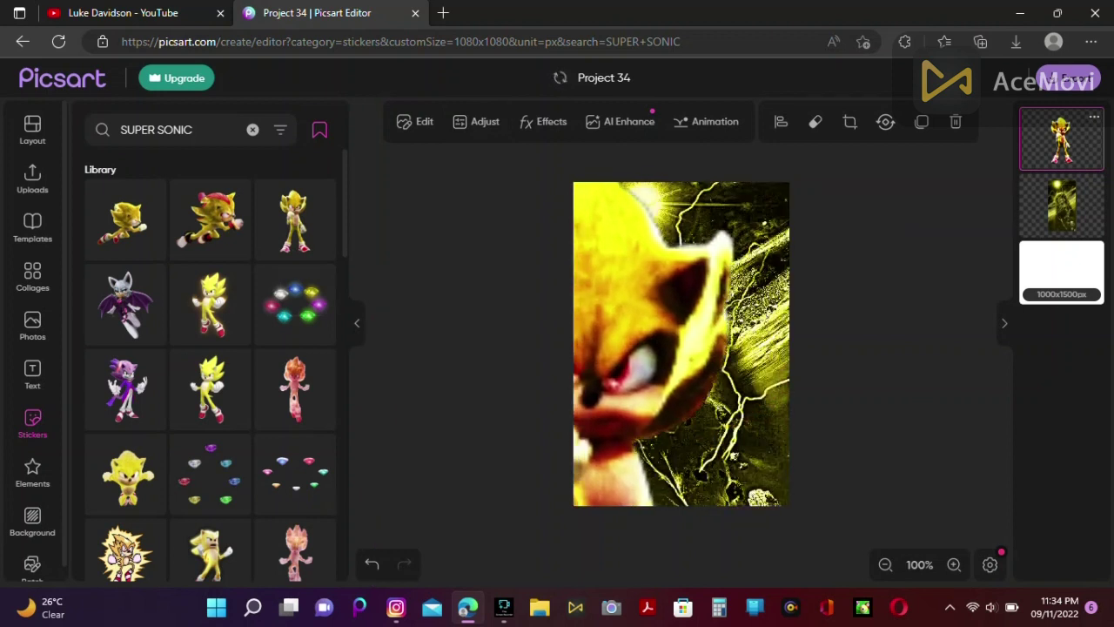
Step: Search the stickers for SHADOW THE HEDGEHOG and place the standing Shadow sticker enlarged at the canvas's right edge, layered behind Super Sonic
scroll(266, 493, down, 10)
scroll(266, 494, down, 5)
click(252, 129)
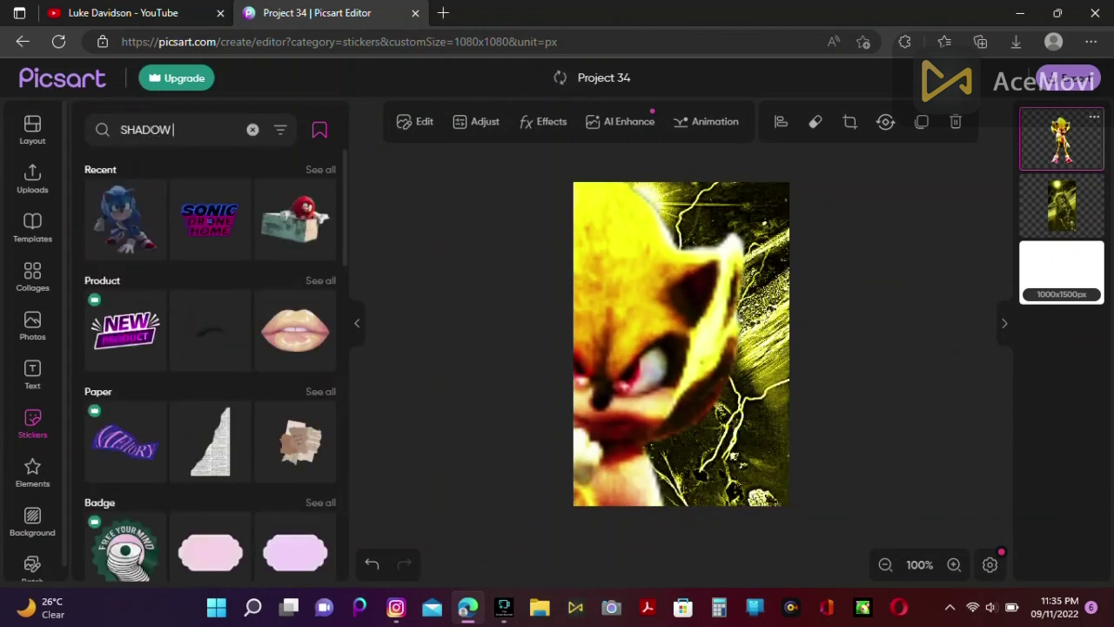
text(SHADOW THE HEDGEHOG)
key(Return)
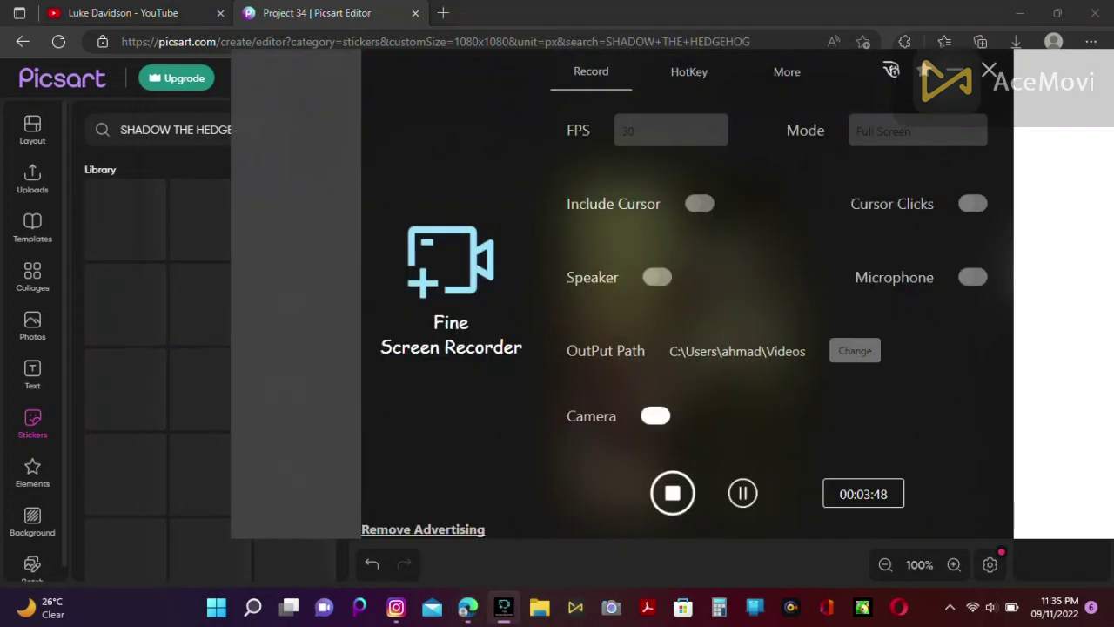
scroll(296, 374, down, 4)
click(209, 424)
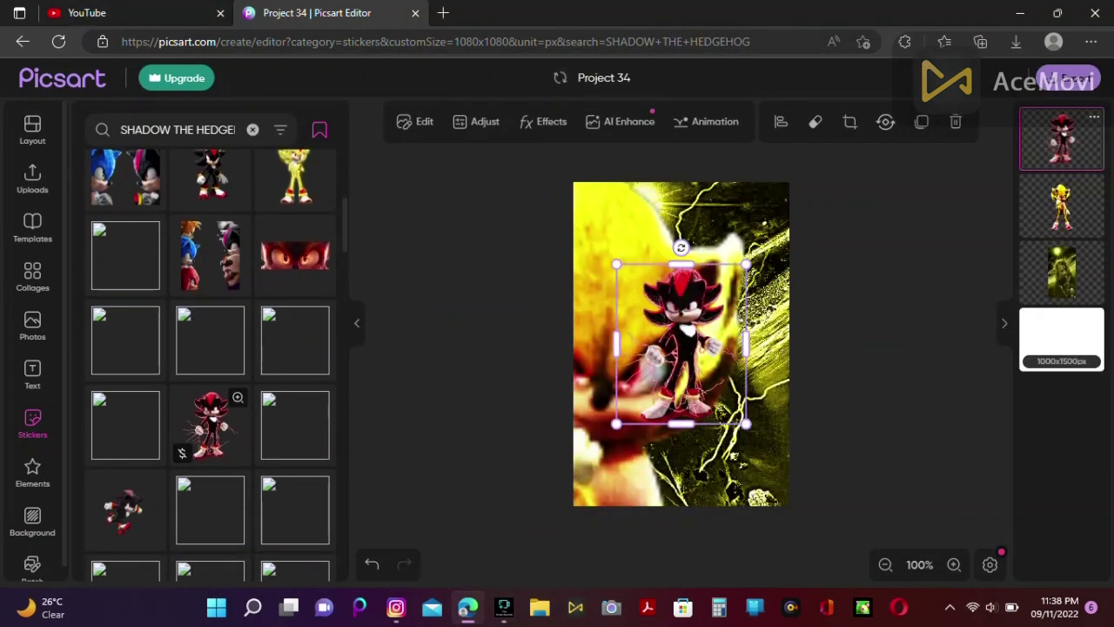
drag(777, 410, 753, 298)
Step: Shrink Shadow toward the canvas's lower right and place the recently used standing Knuckles sticker in front of him
click(253, 129)
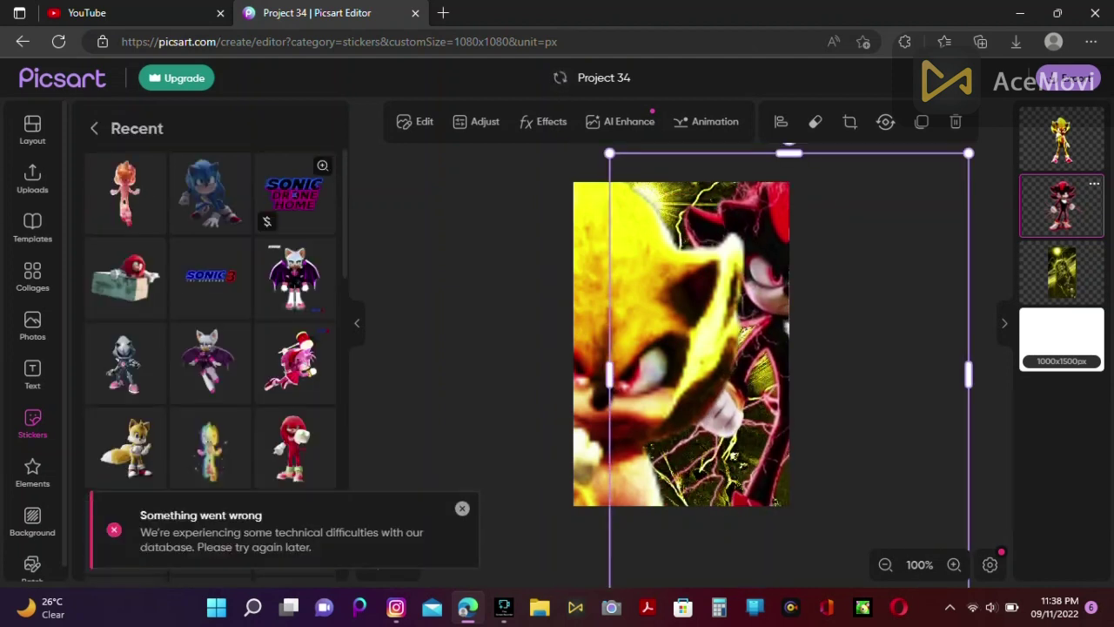
scroll(209, 365, down, 2)
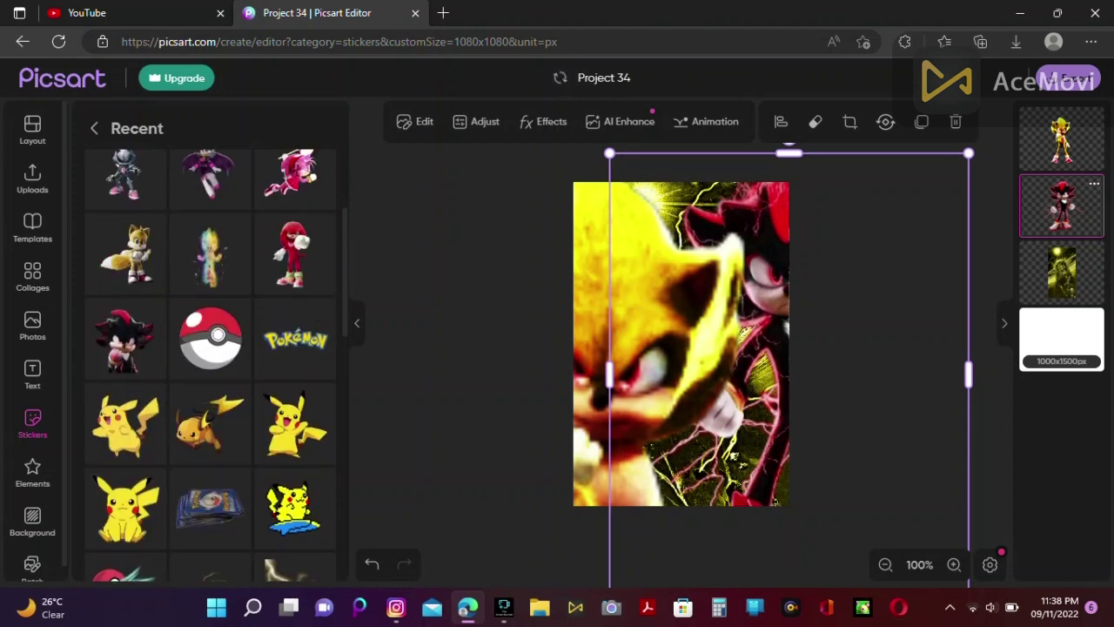
click(261, 274)
drag(609, 153, 718, 438)
drag(786, 503, 798, 517)
Step: Add the Metal Sonic sticker from the recent stickers and place it small in the canvas's lower right corner
scroll(296, 335, up, 2)
scroll(296, 335, down, 2)
scroll(296, 335, down, 5)
scroll(261, 348, up, 10)
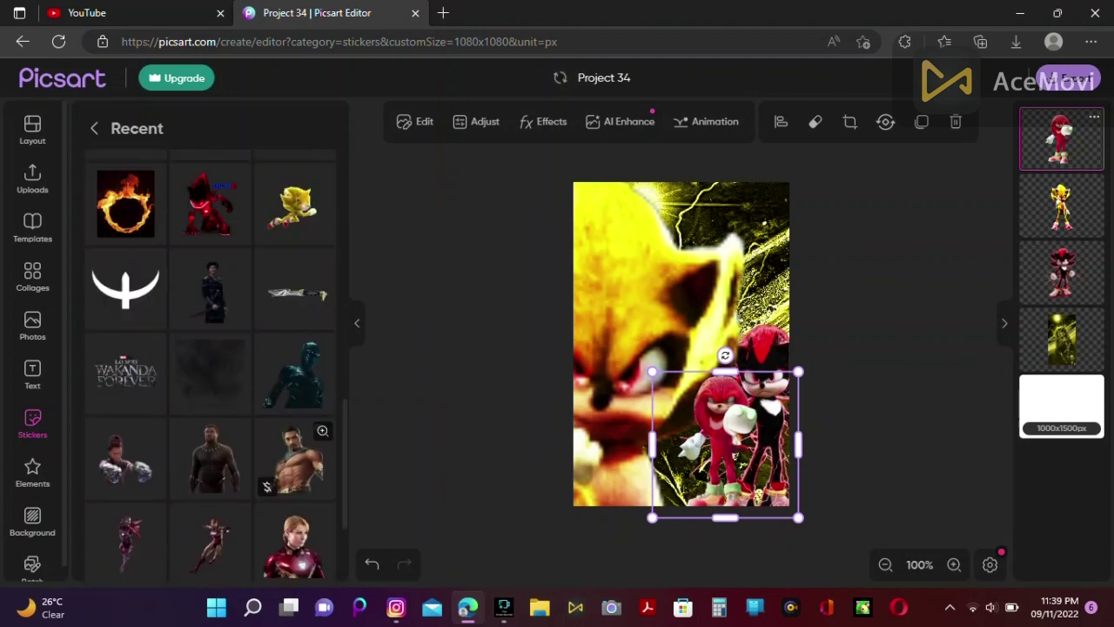
click(123, 362)
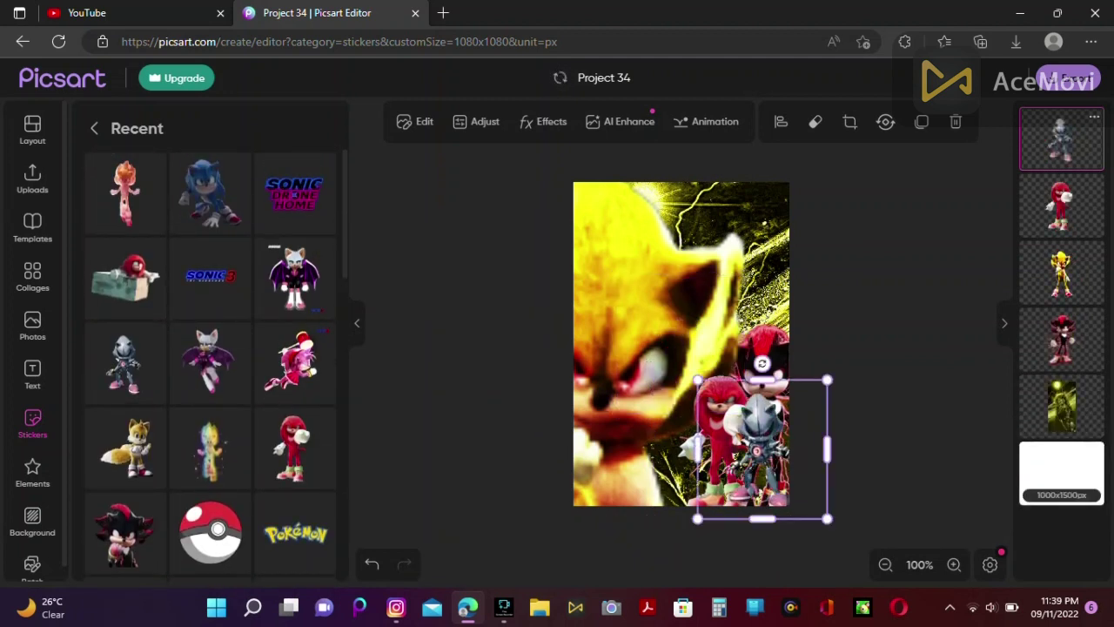
Step: Add the recently used Tails sticker, mirror it horizontally, and place it at the canvas's lower edge beside Knuckles
click(127, 445)
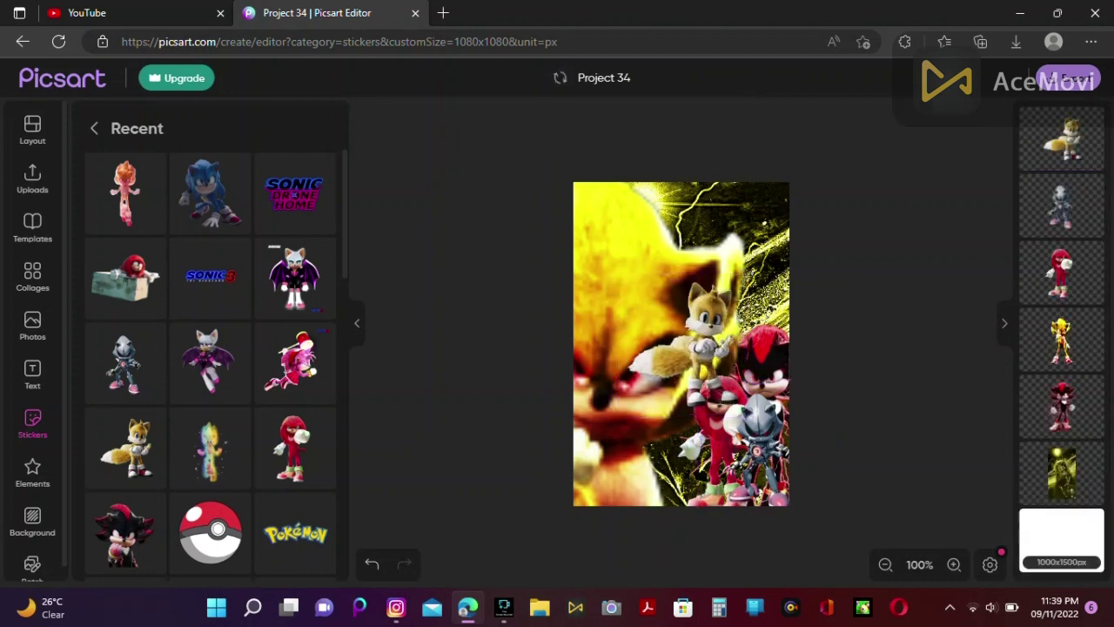
click(885, 122)
drag(679, 339, 701, 453)
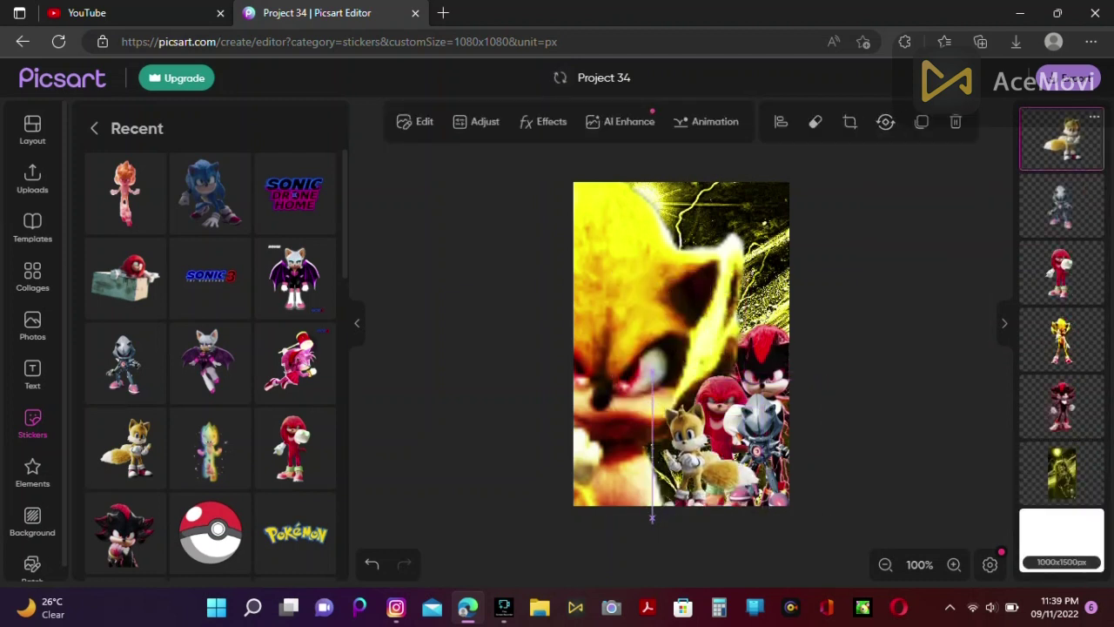
Step: Reorder Tails between Knuckles and Super Sonic in the layer stack, and shift Knuckles and Metal Sonic slightly right
drag(1061, 140, 1061, 339)
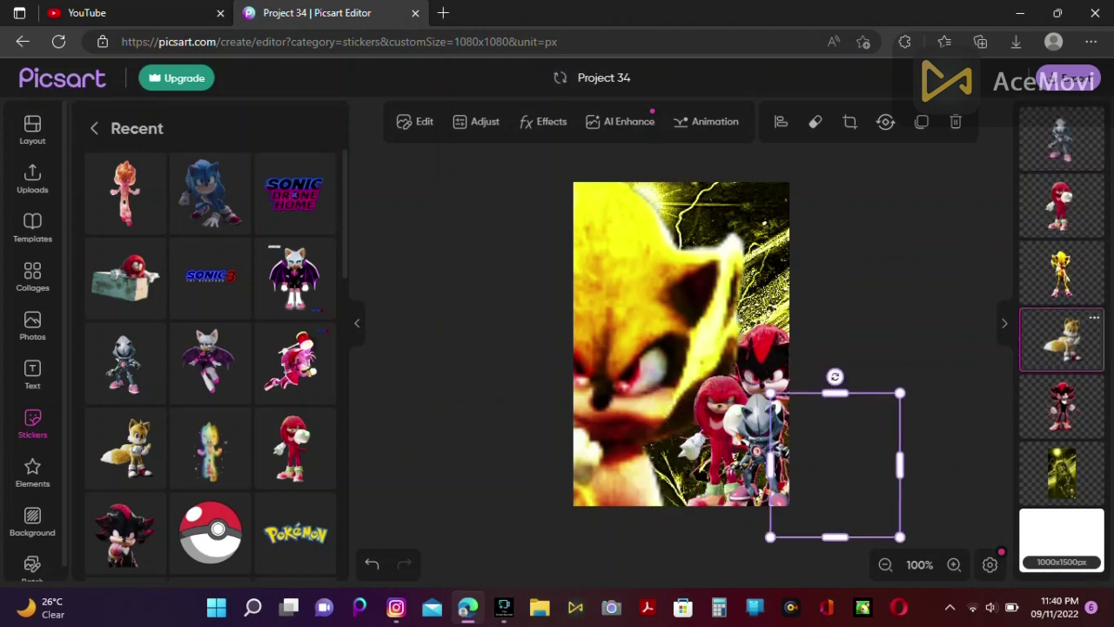
click(372, 564)
click(404, 563)
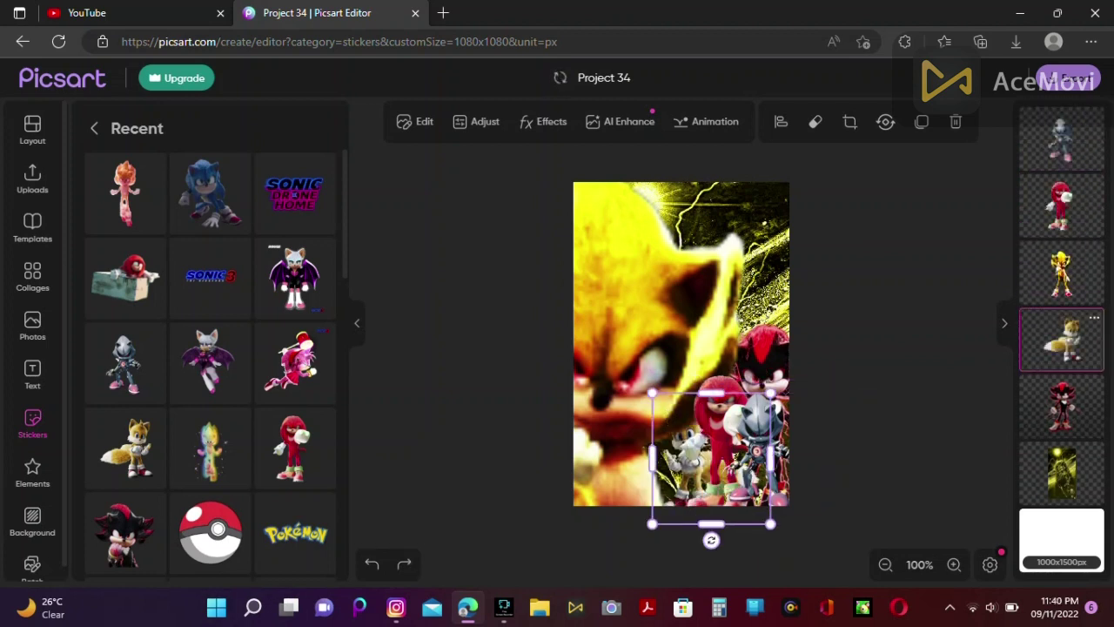
drag(1061, 340, 1061, 205)
key(ctrl+z)
drag(718, 427, 760, 449)
Step: Search the stickers for AMY ROSE, add the Amy in a red dress with a raised hand, and shrink and reposition her on the canvas
click(94, 128)
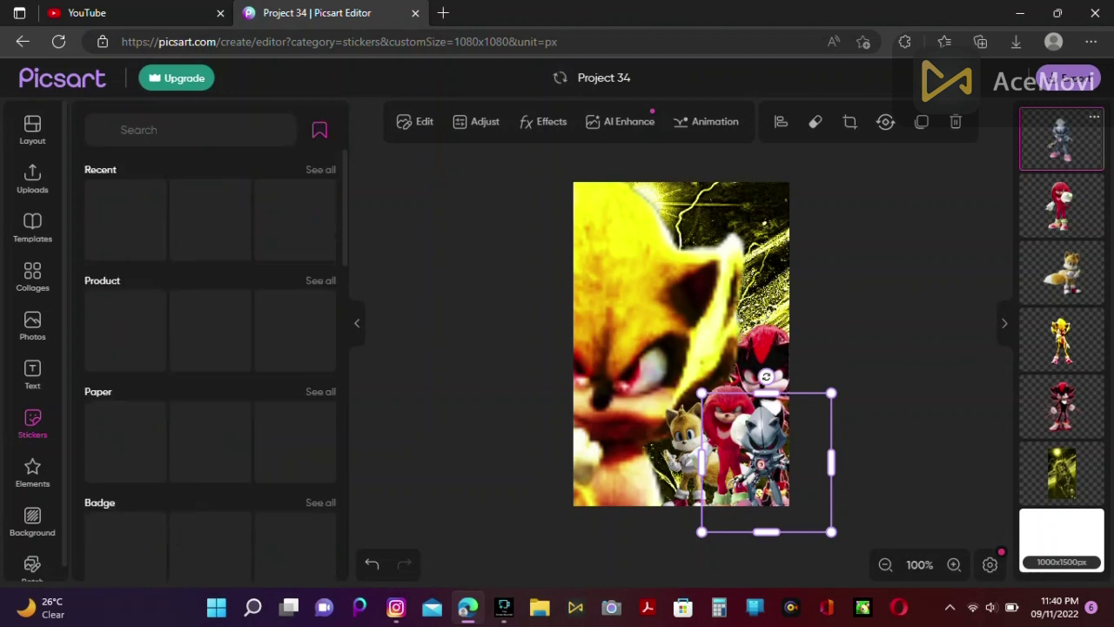
text(AMY ROSE)
key(Return)
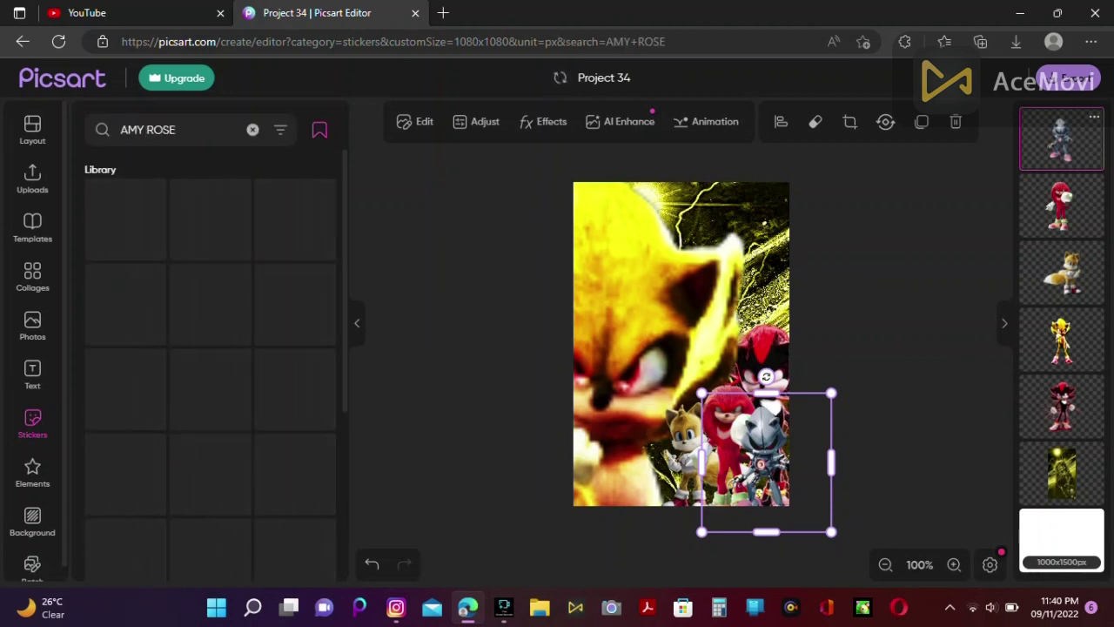
click(503, 607)
click(181, 539)
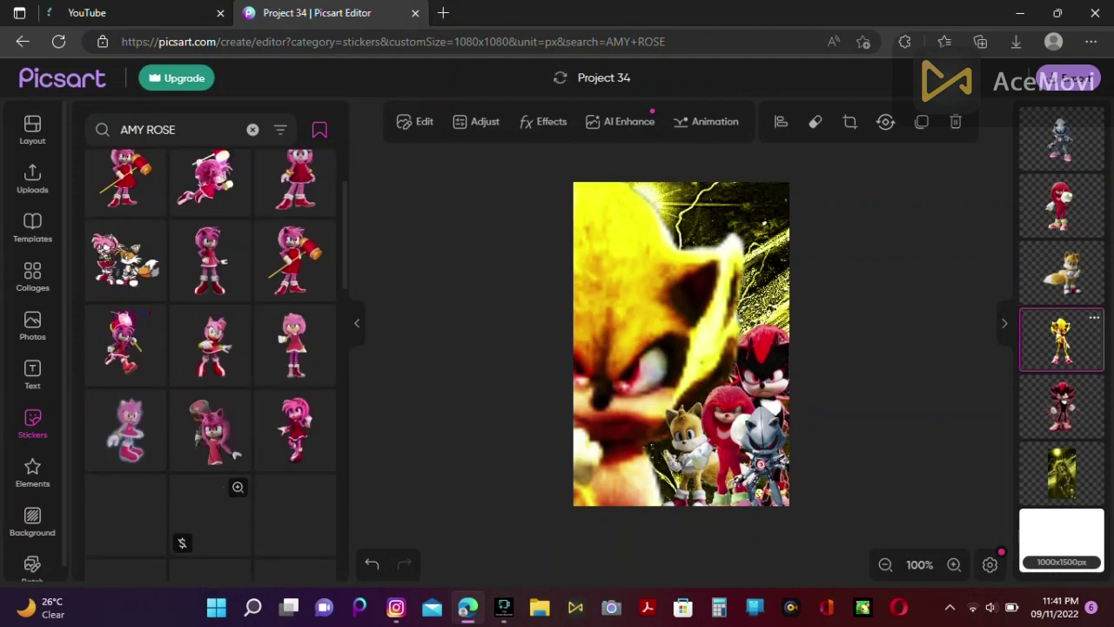
click(296, 427)
drag(747, 480, 627, 333)
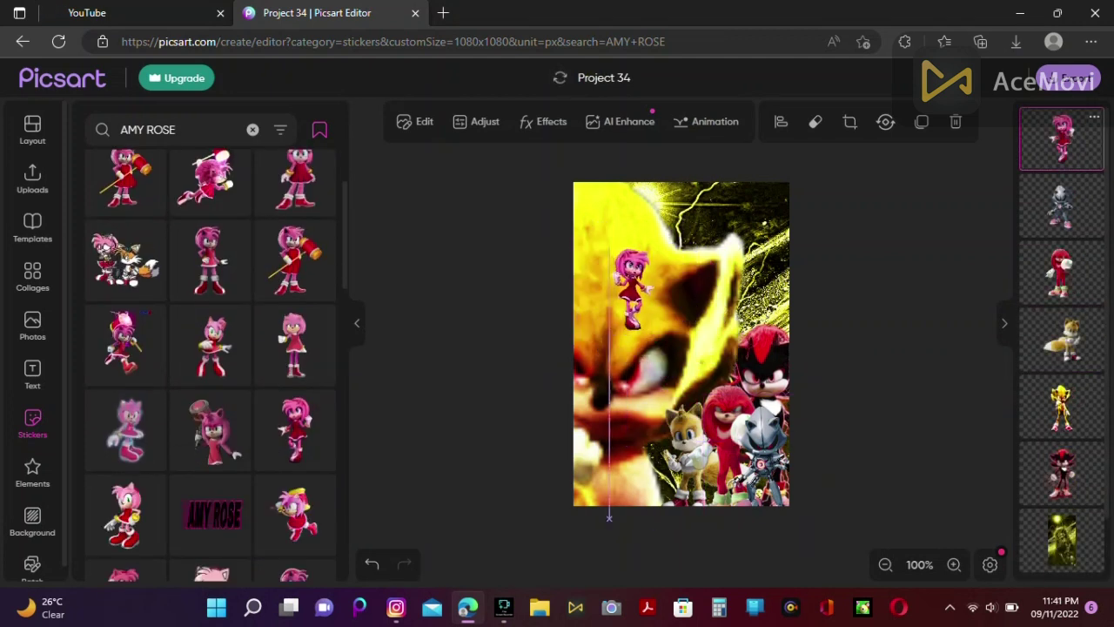
drag(631, 287, 641, 287)
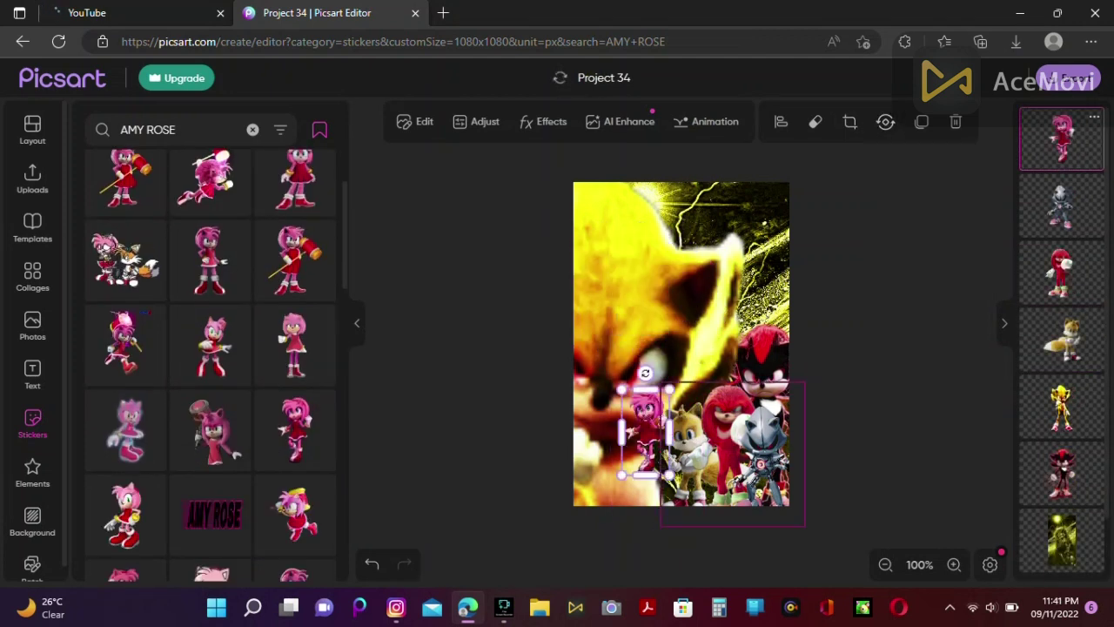
Step: Crop the Amy Rose sticker and place it at the canvas's right edge above Shadow, layered behind him
click(850, 121)
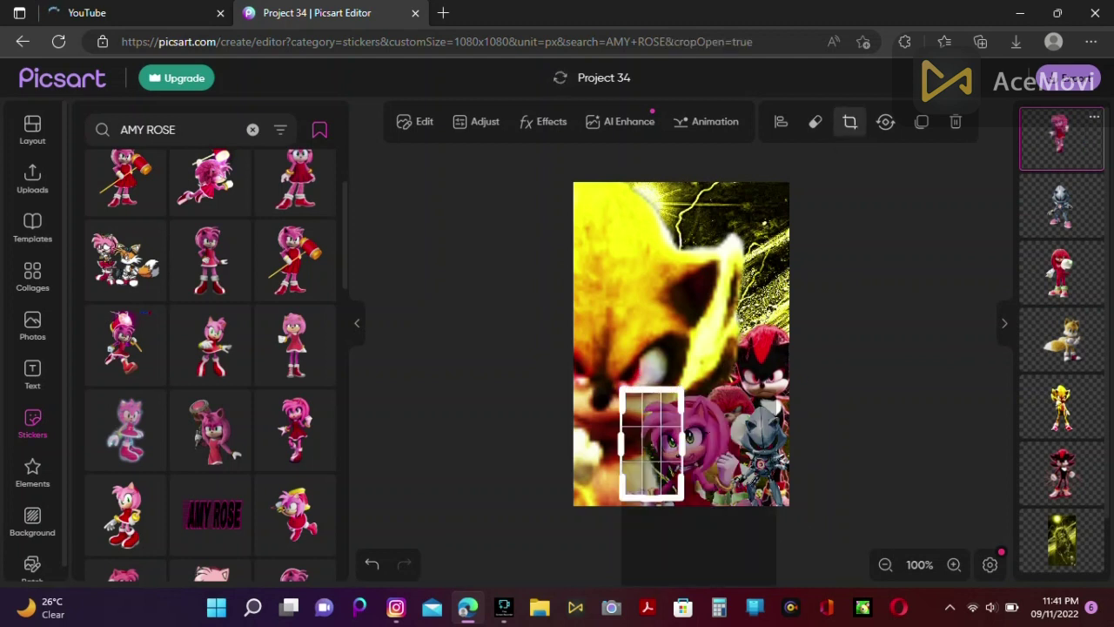
key(Return)
drag(866, 389, 796, 510)
drag(708, 566, 808, 331)
drag(1060, 139, 1060, 460)
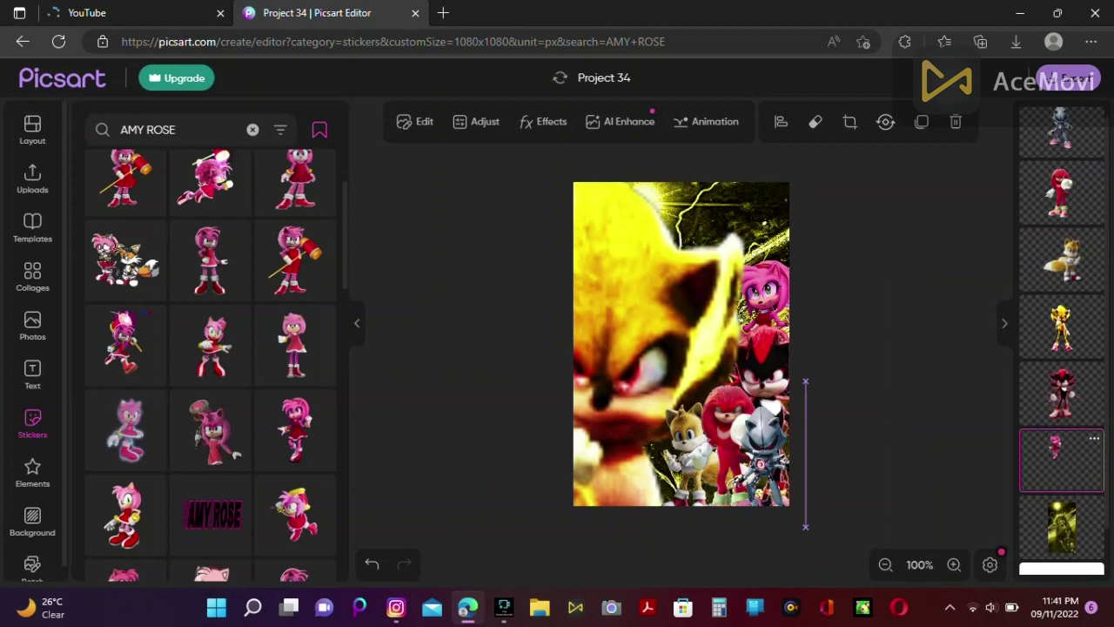
Step: Search the stickers for SILVER THE HEDGEHOG and place a standing Silver sticker in the canvas's upper right corner
click(253, 129)
click(319, 169)
scroll(209, 365, down, 3)
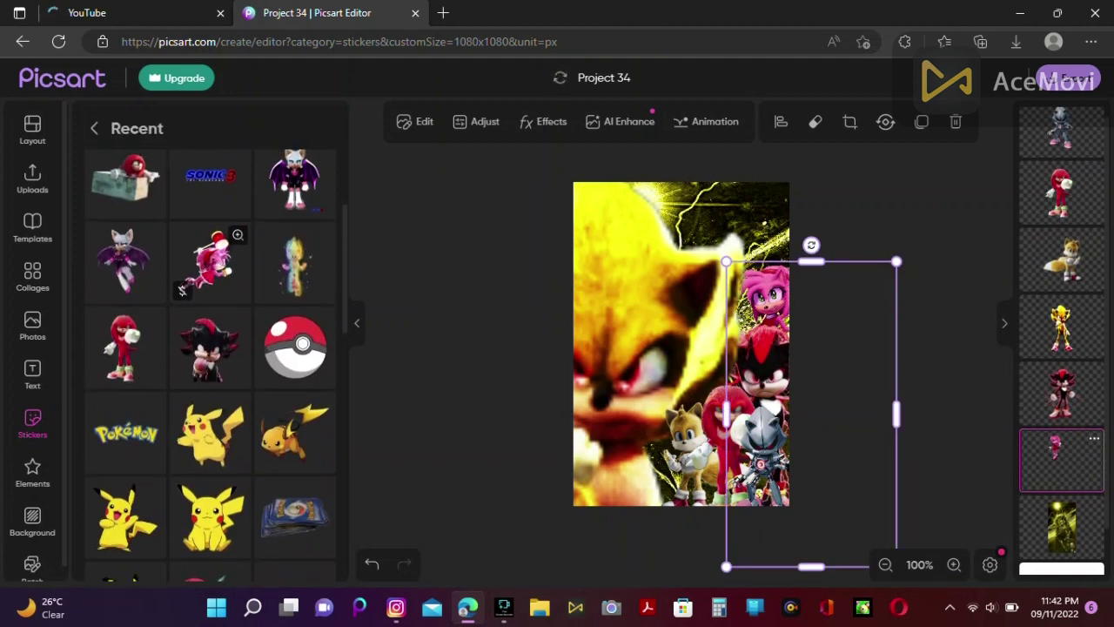
click(92, 129)
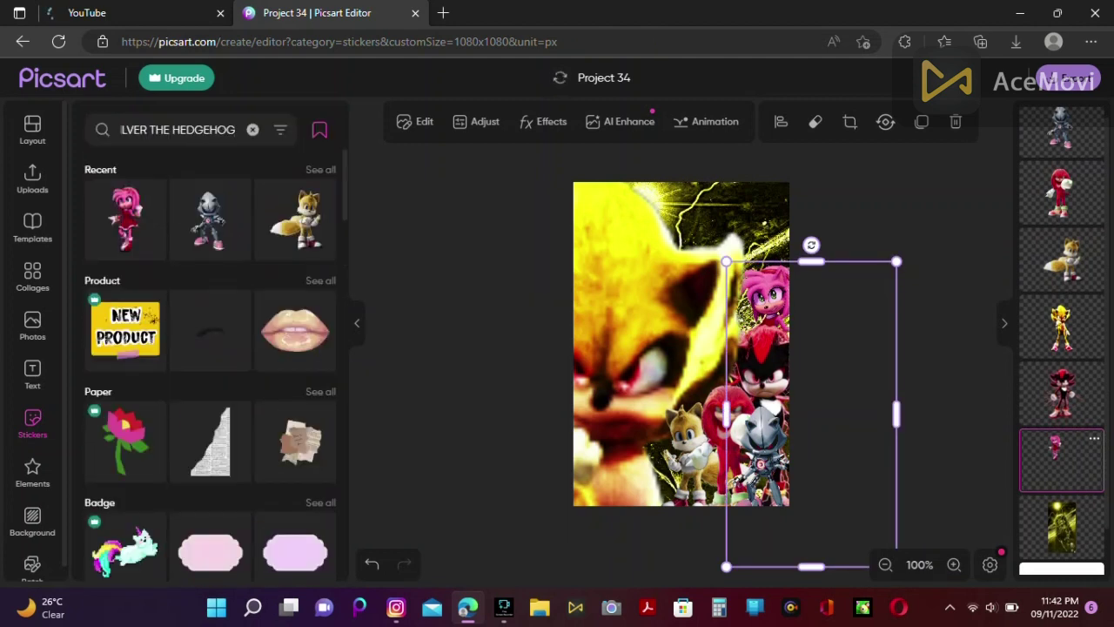
key(Return)
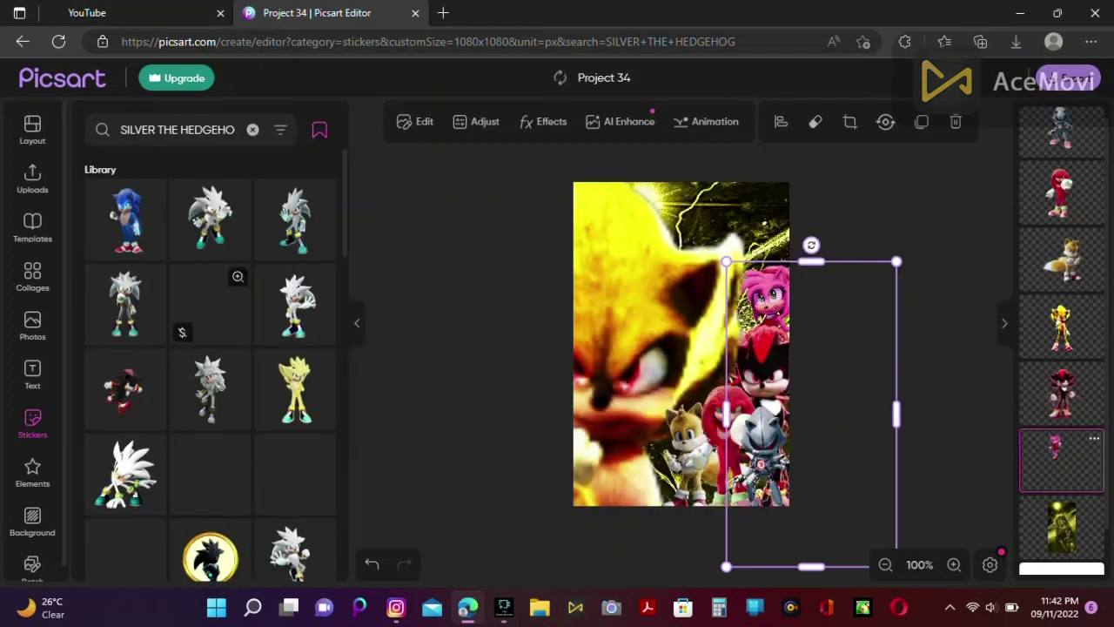
click(295, 474)
drag(659, 273, 766, 254)
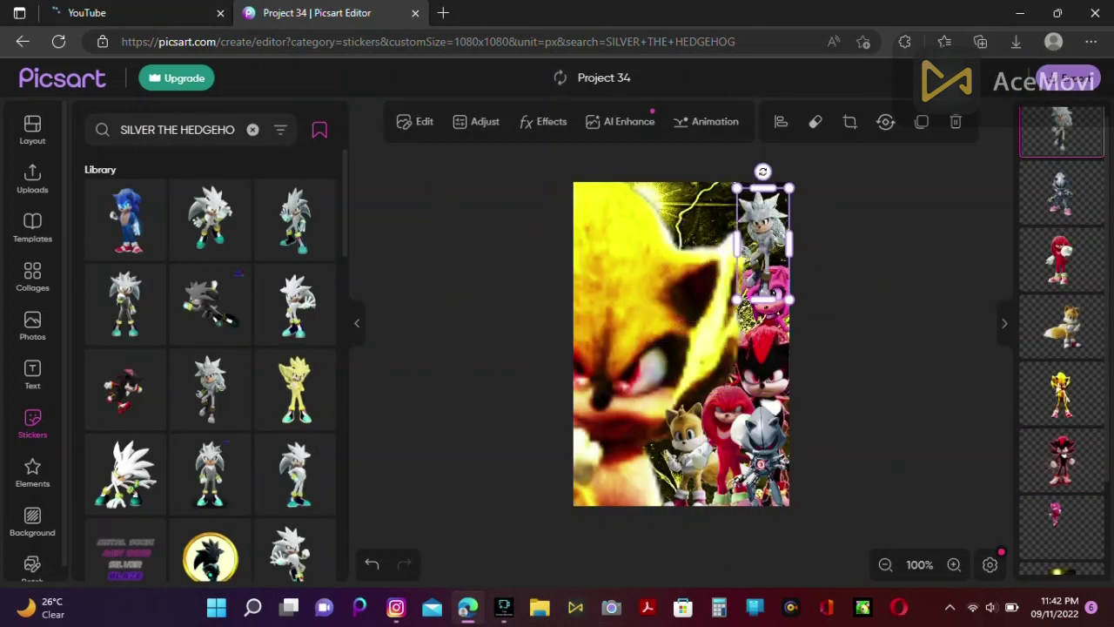
Step: Move Silver behind Amy Rose in the layer order and enlarge him in the canvas's upper right corner
key(ctrl+bracketleft)
key(ctrl+bracketleft)
key(ctrl+bracketleft)
key(ctrl+bracketleft)
key(ctrl+bracketleft)
key(ctrl+bracketleft)
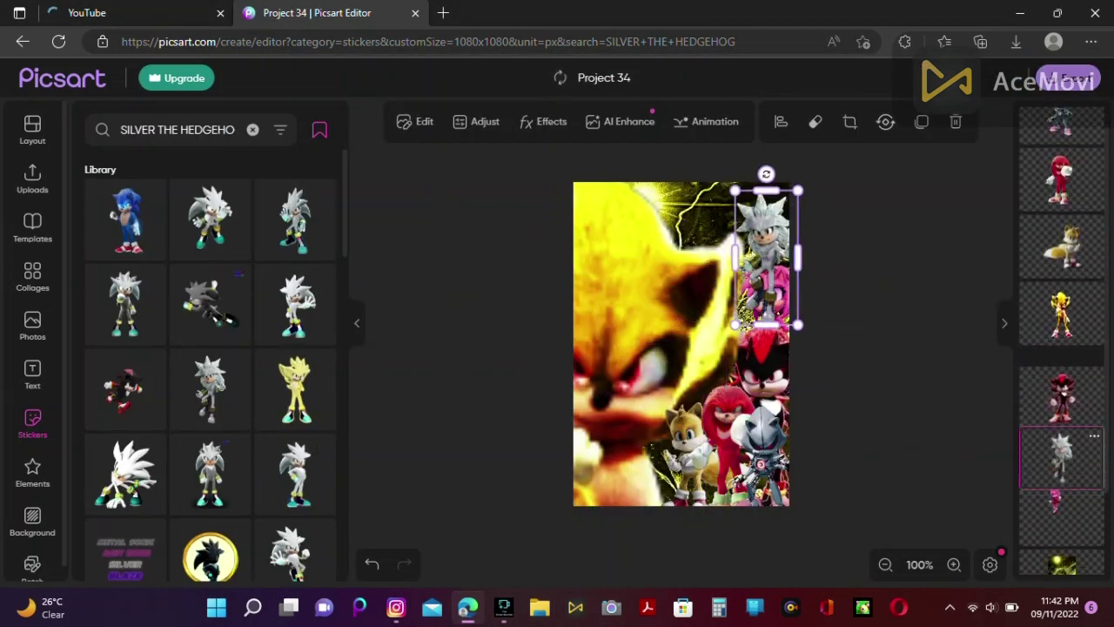
click(1060, 209)
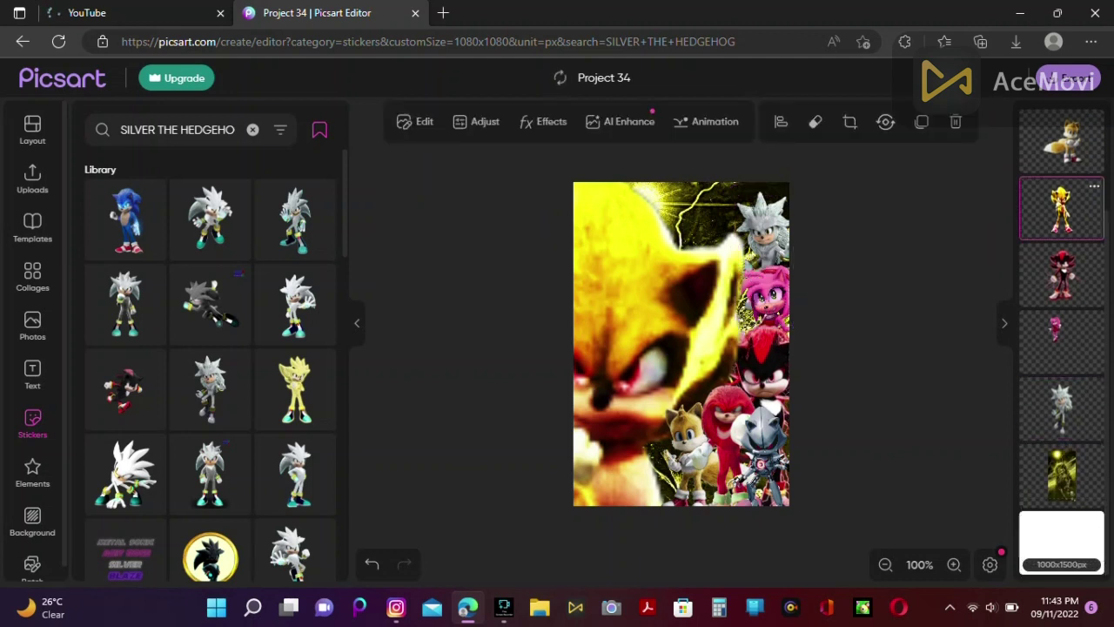
drag(735, 190, 714, 164)
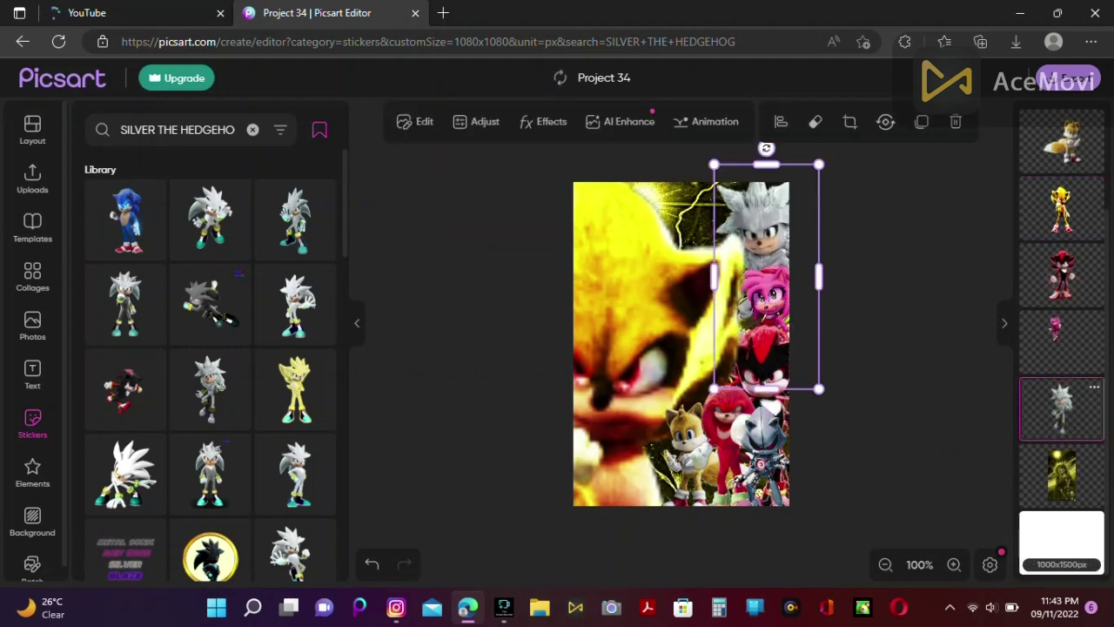
Step: Search the stickers for ROUGE THE BAT and place the dark purple Rouge with spread wings near the canvas's upper edge
click(253, 129)
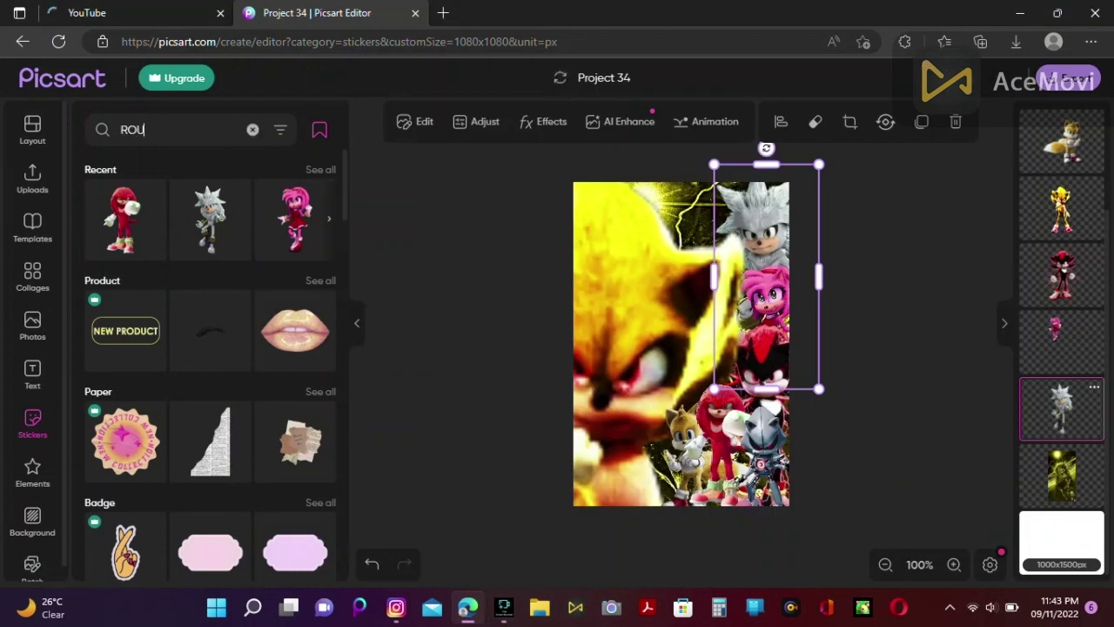
key(Return)
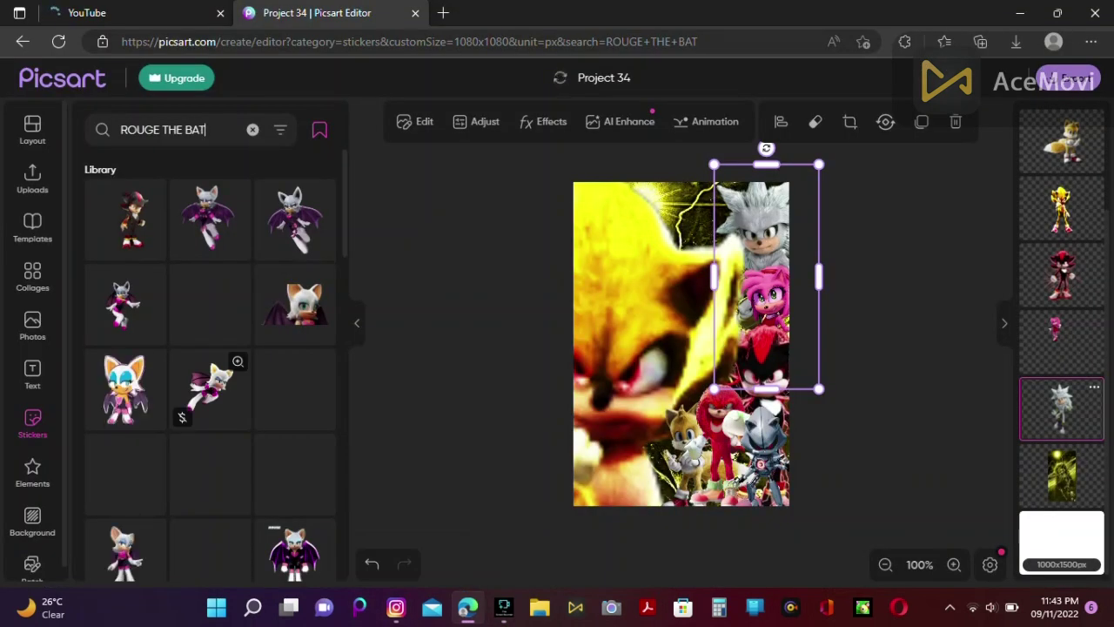
click(208, 300)
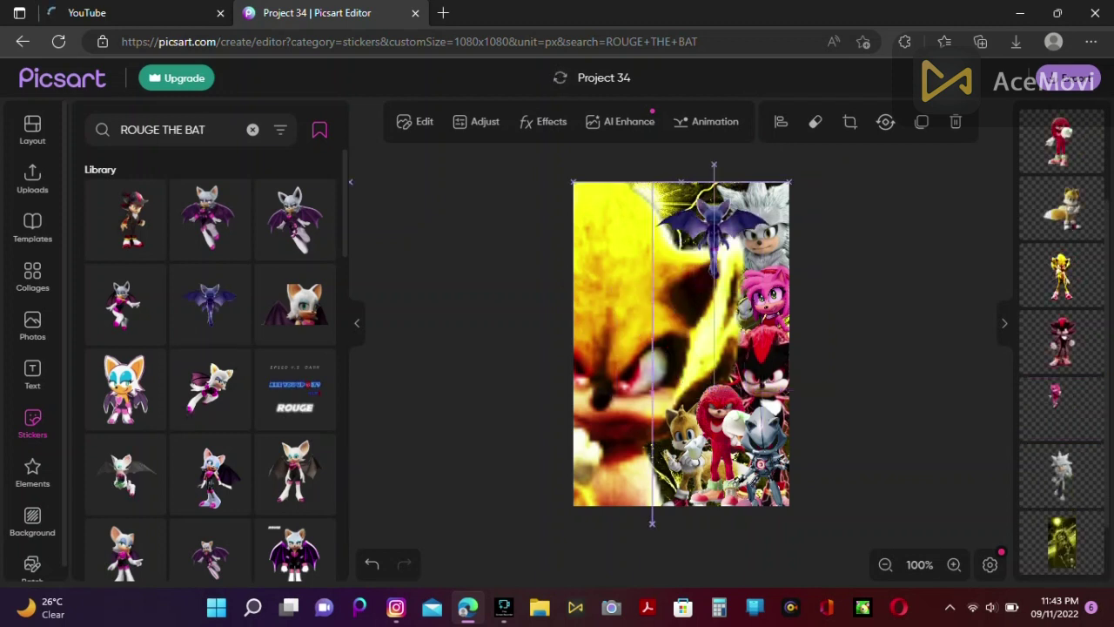
Step: Send the purple Rouge behind Silver in the layer order and delete the oversized yellow Sonic from the canvas
key(ctrl+bracketleft)
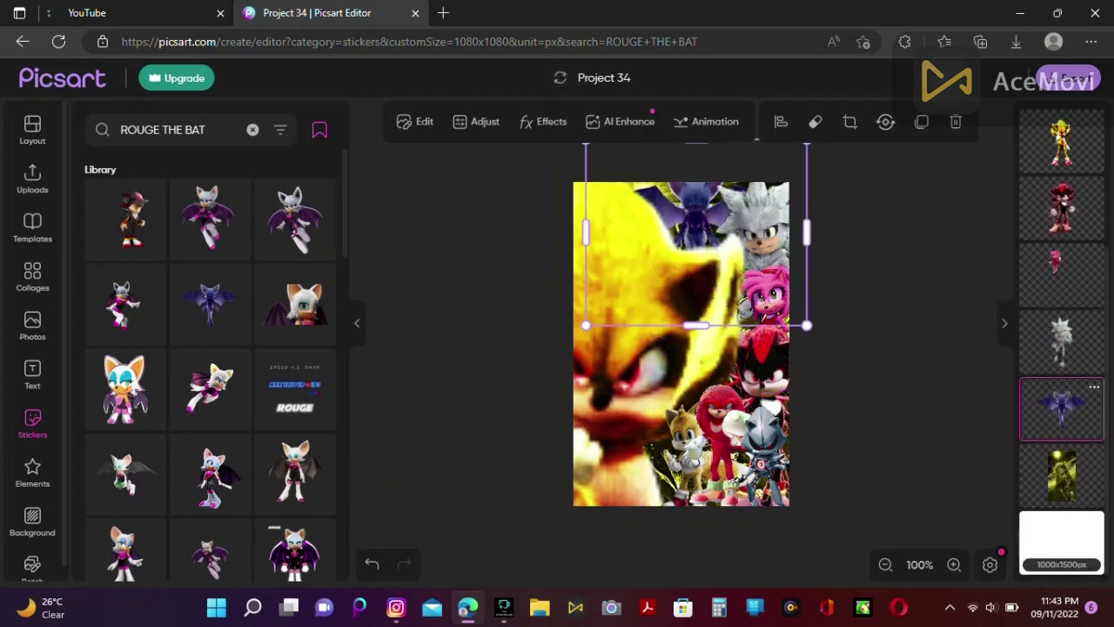
key(Delete)
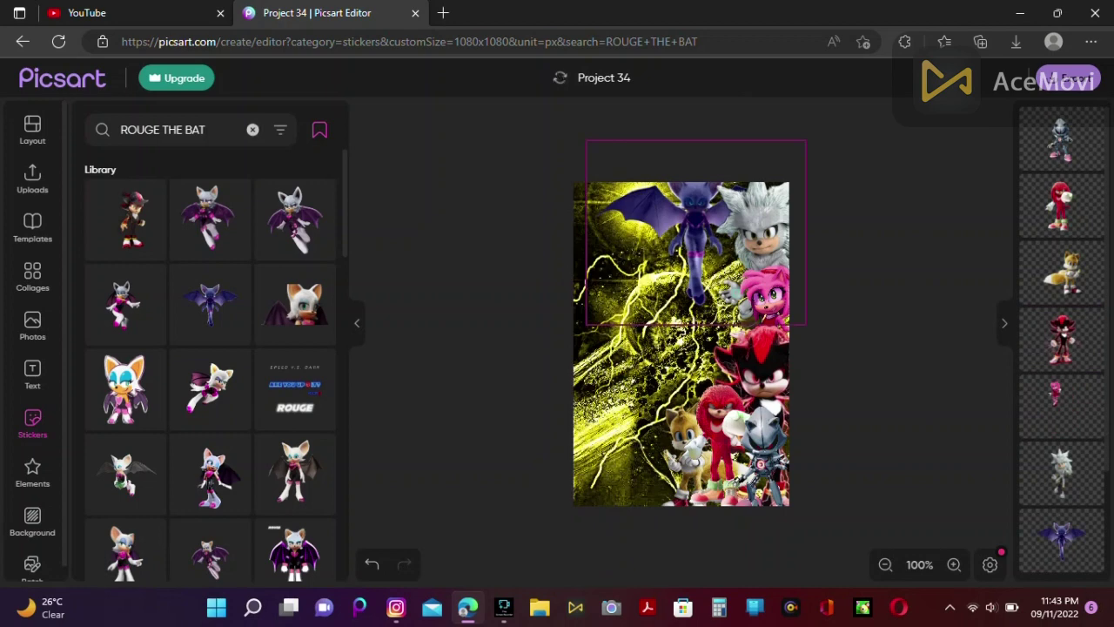
Step: Switch to YouTube and look through the channel's community posts
click(87, 12)
click(957, 217)
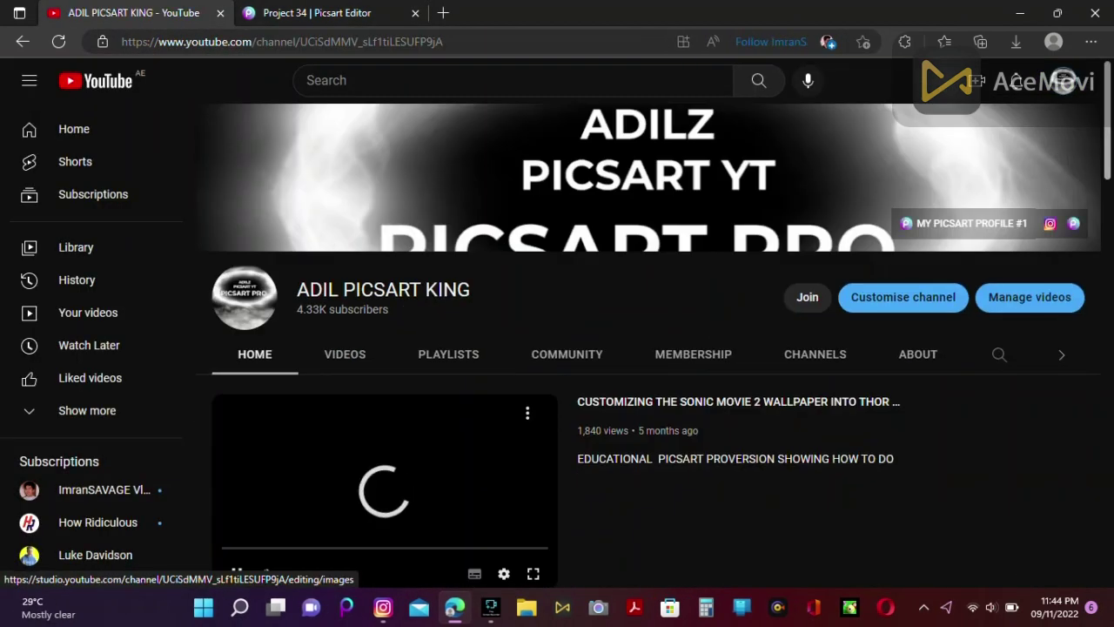
scroll(557, 348, down, 15)
click(1035, 515)
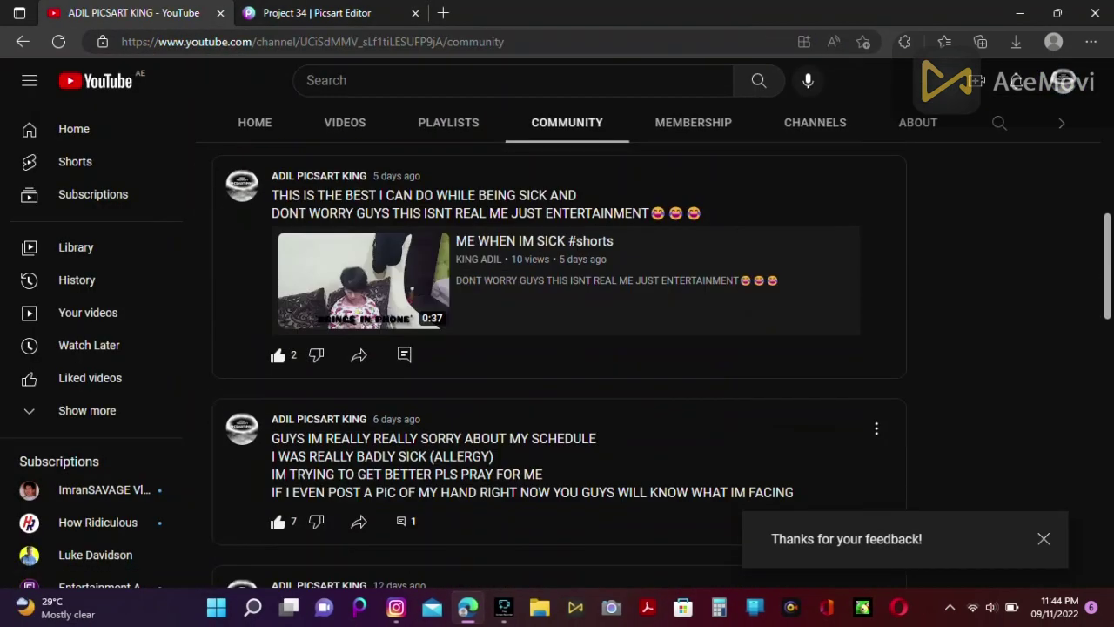
Step: Return to the Picsart project and search the stickers for BLACK DEATH SONIC
key(ctrl+Tab)
text(BLACK DEATH SON)
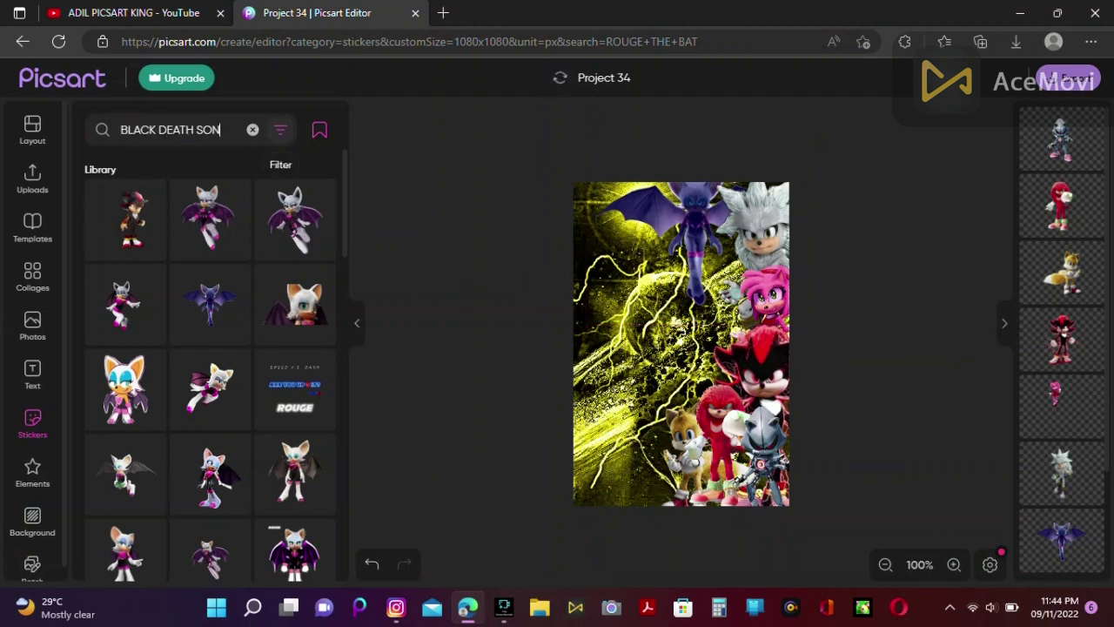
text(IC)
key(Return)
Step: Search Bing Images for BLACK DEATH SONIC in a separate tab, and check the Sonic 14 villain poll on YouTube
key(ctrl+a)
key(ctrl+x)
key(ctrl+t)
key(ctrl+v)
key(Return)
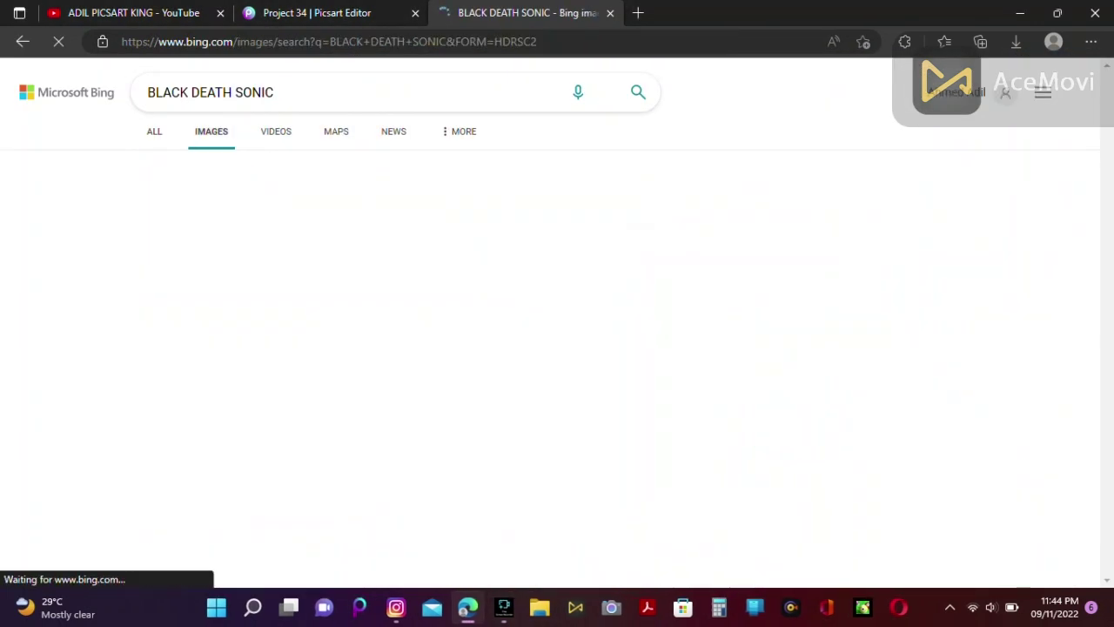
key(ctrl+shift+Tab)
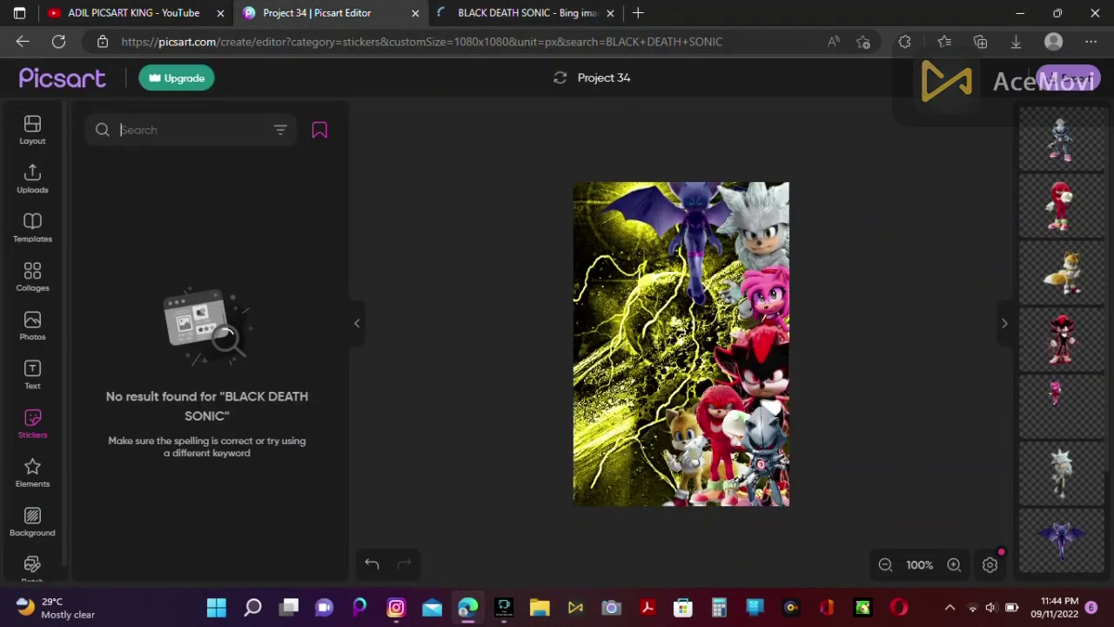
key(ctrl+Tab)
scroll(557, 348, down, 5)
scroll(551, 292, up, 5)
key(ctrl+Tab)
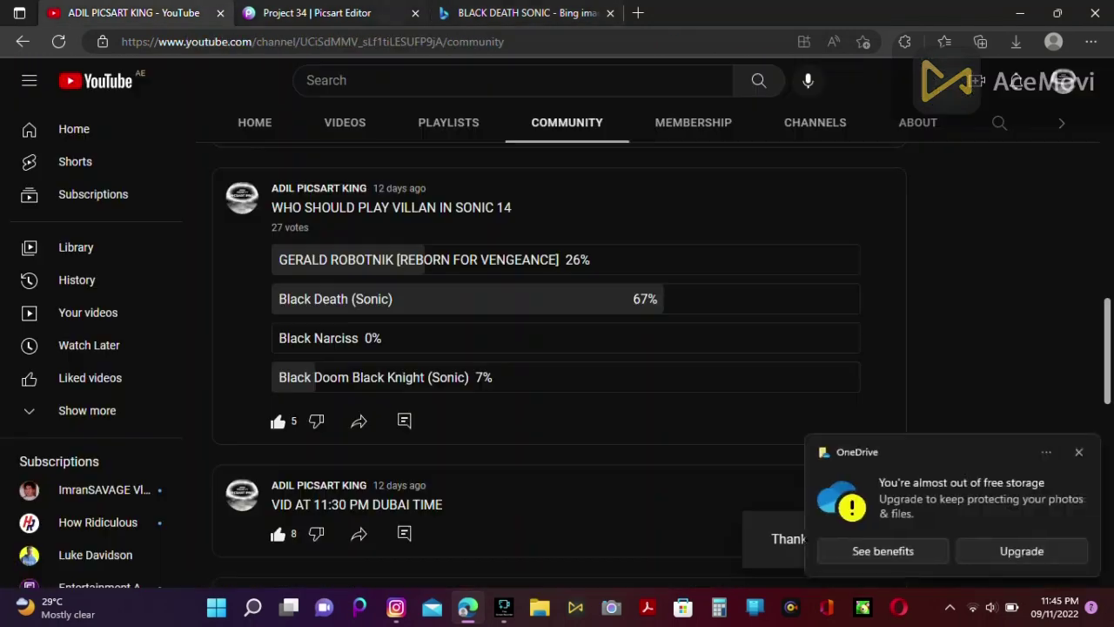
Step: Back in Picsart, search the stickers for SONIC AND THE BLACK KNIGHT and add the blue Sonic holding a long raised sword
key(ctrl+Tab)
text(SONIC AND THE BLACK KNIGHT)
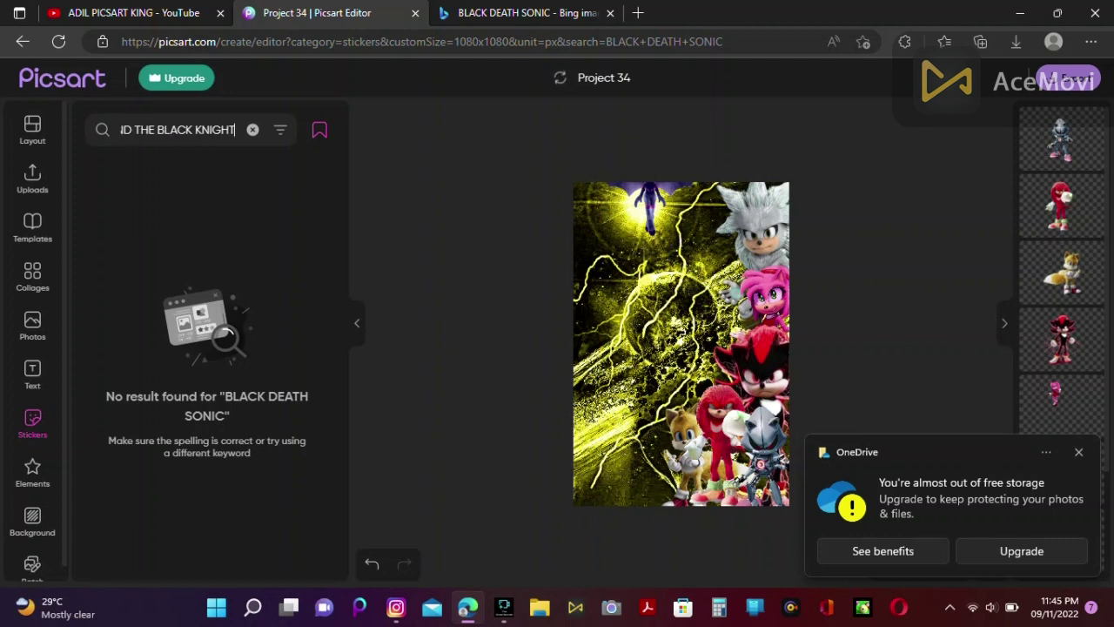
key(Return)
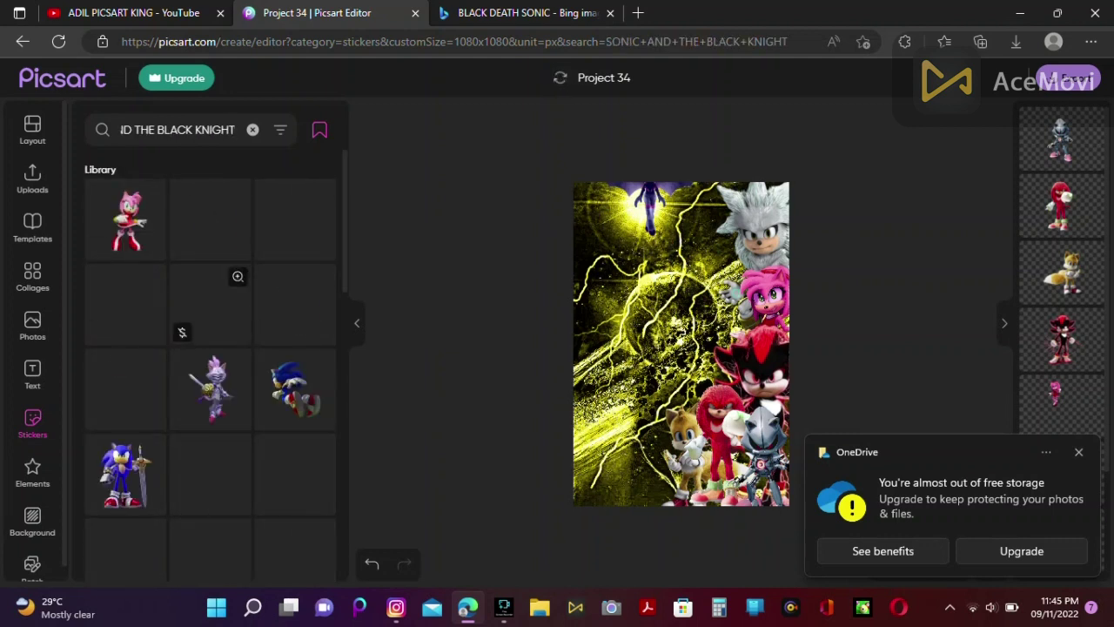
scroll(209, 365, down, 10)
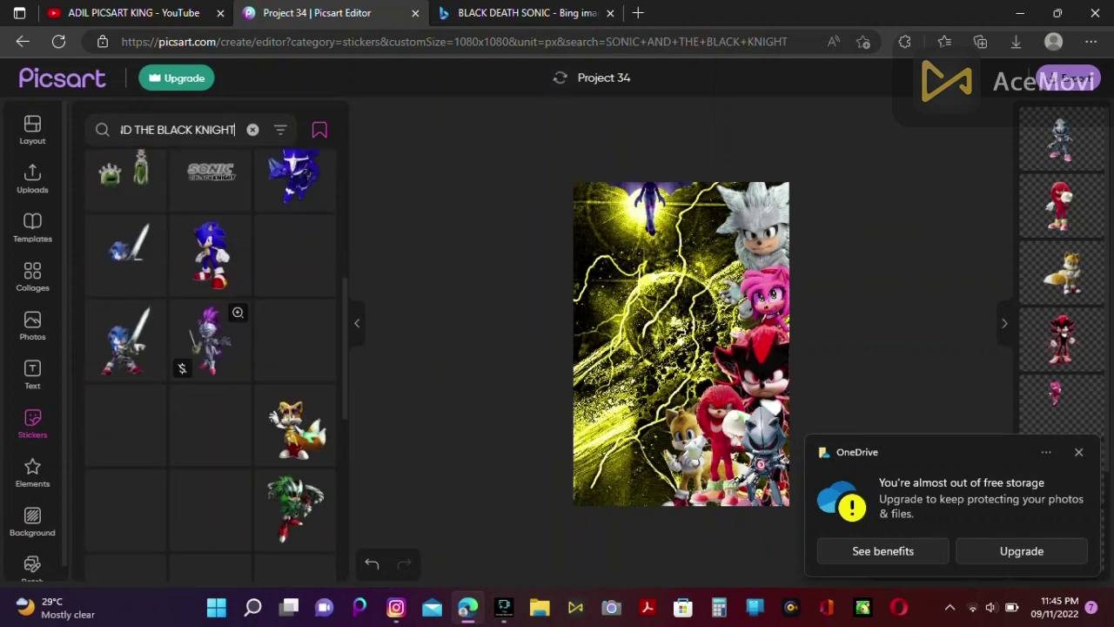
click(124, 359)
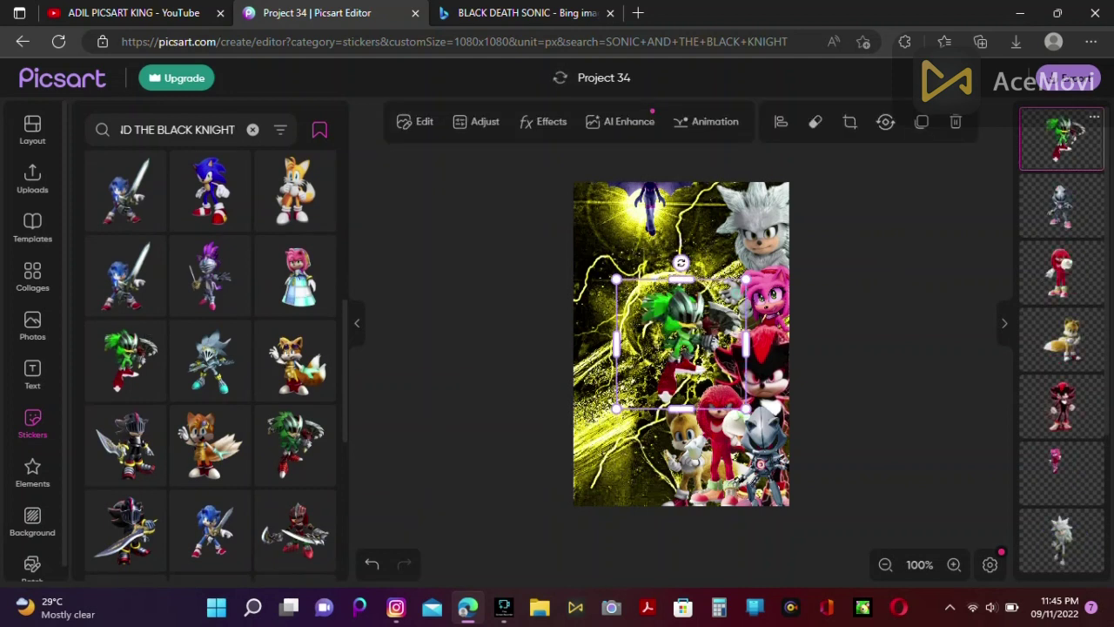
key(Delete)
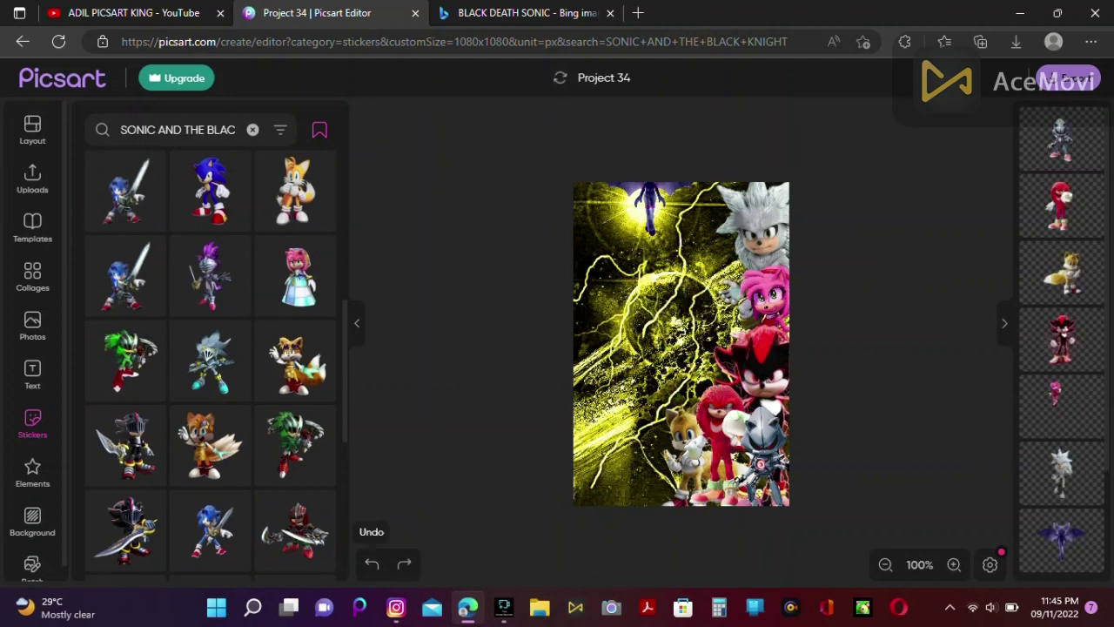
click(124, 274)
Step: Turn the sword-bearing Sonic grey with contrast 100, shadows -100, saturation -100, hue -180 and temperature 12
click(478, 121)
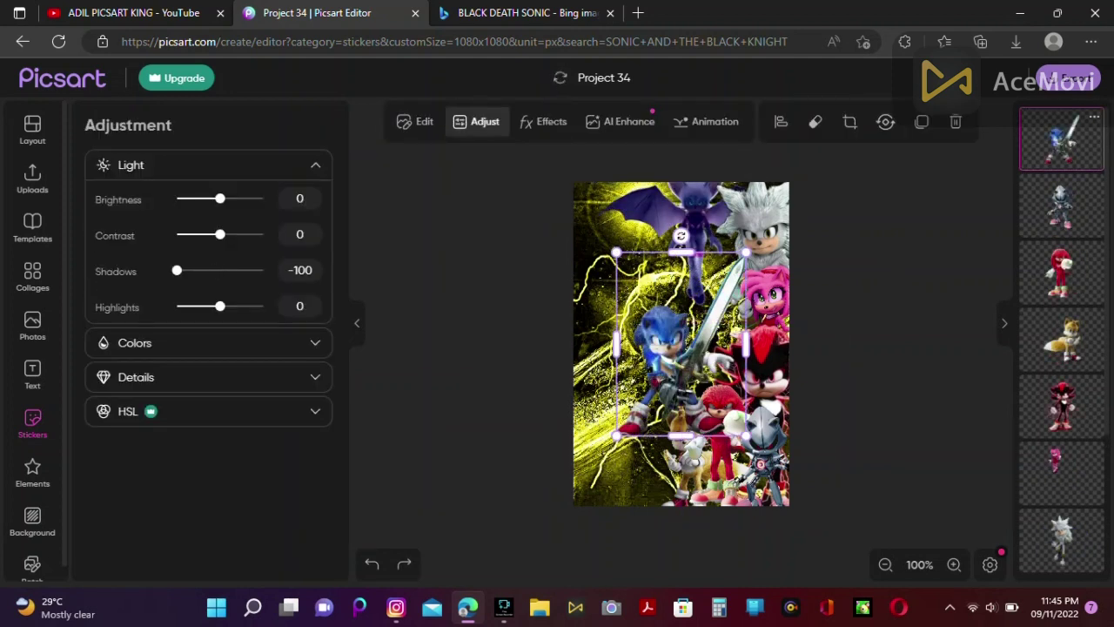
text(00)
click(135, 343)
click(176, 376)
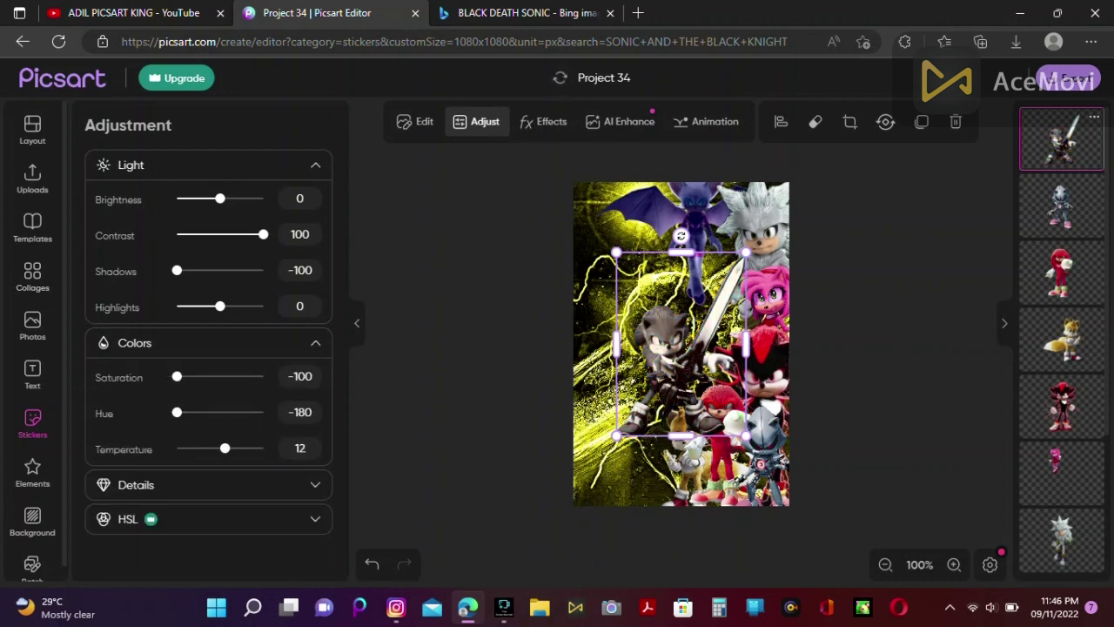
Step: Set the grey Sonic's brightness to -49 and clarity to 100, flip it horizontally and size it over the canvas's left half
drag(746, 435, 811, 563)
click(885, 121)
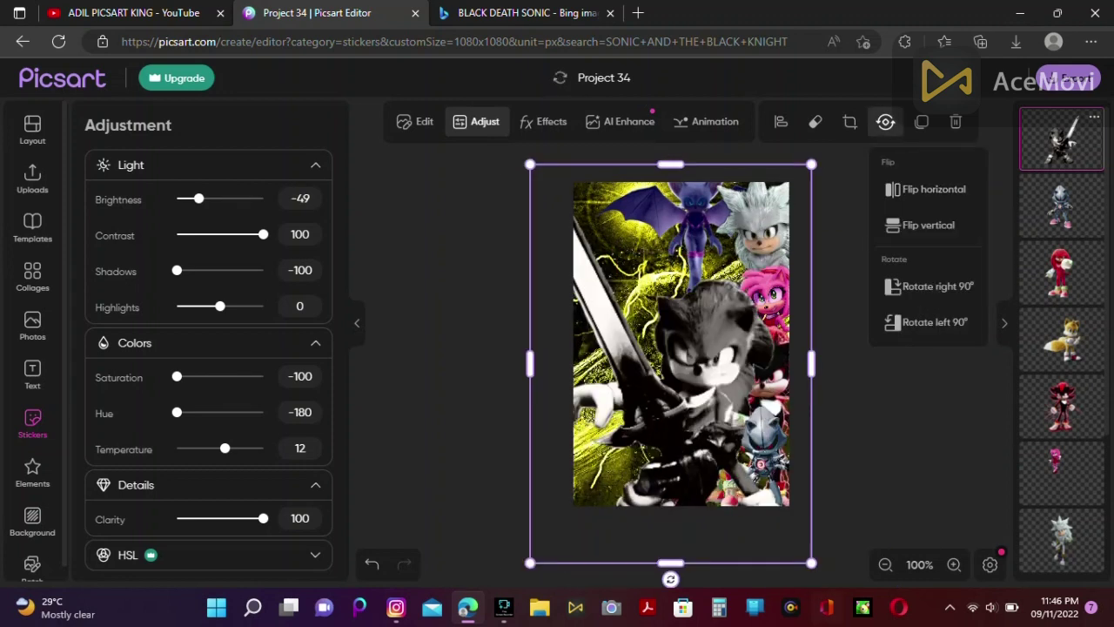
drag(530, 563, 560, 459)
Step: Move the grey Sonic below Silver and just above Rouge in the layer order
drag(1062, 140, 1062, 380)
click(1094, 357)
key(Escape)
key(Escape)
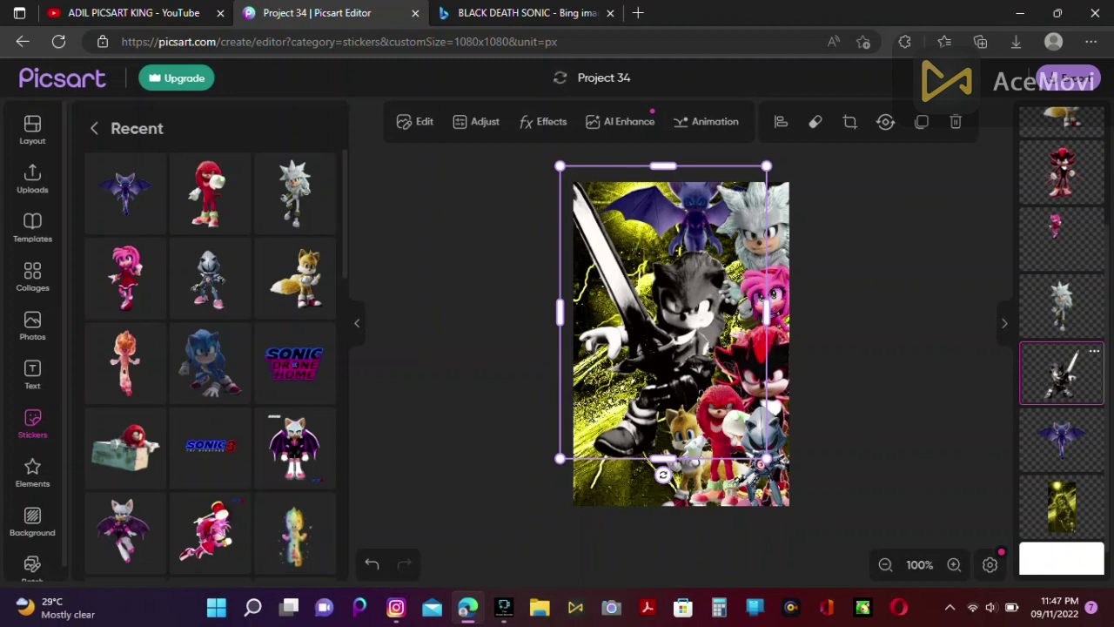
Step: Add the flaming Sonic from the recent stickers, with brightness -35 and contrast 100, and enlarge it in the canvas's lower left corner
click(124, 361)
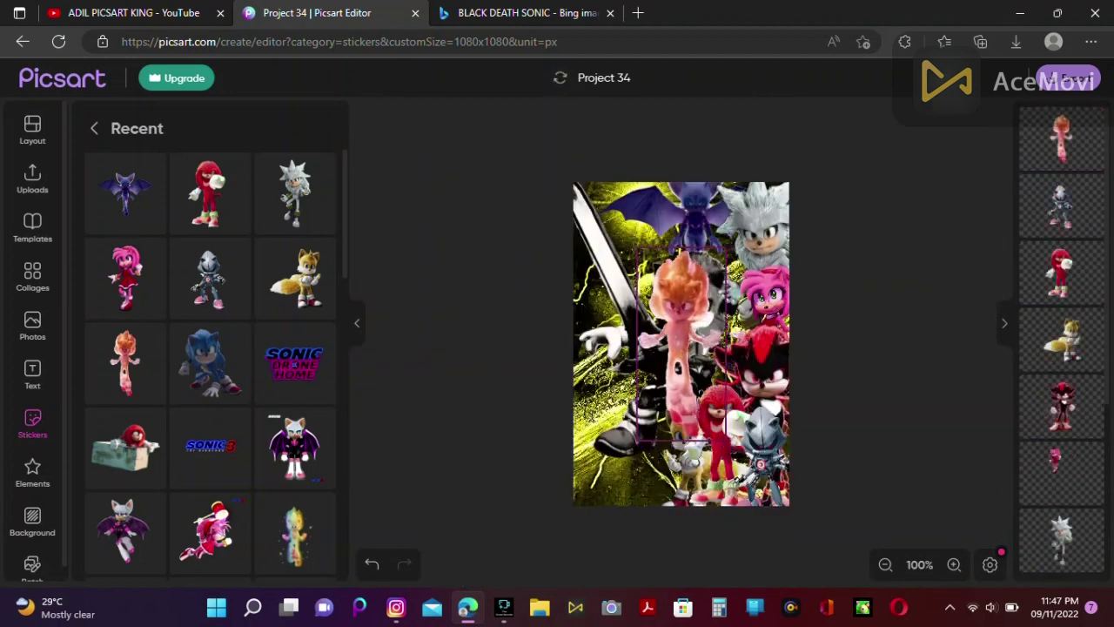
click(485, 121)
drag(682, 345, 649, 384)
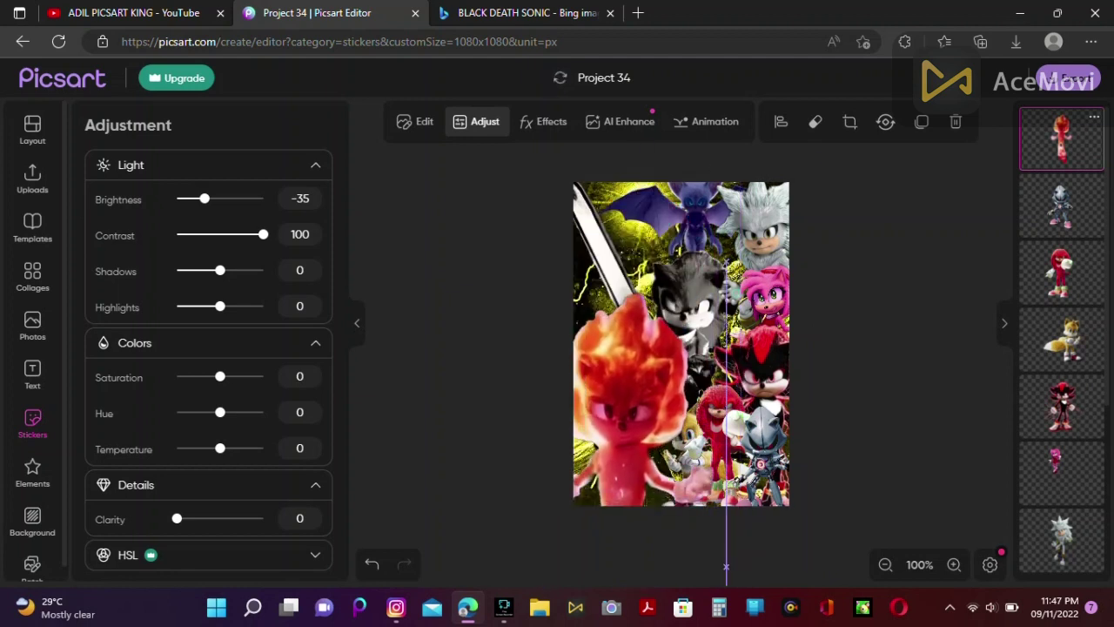
click(372, 563)
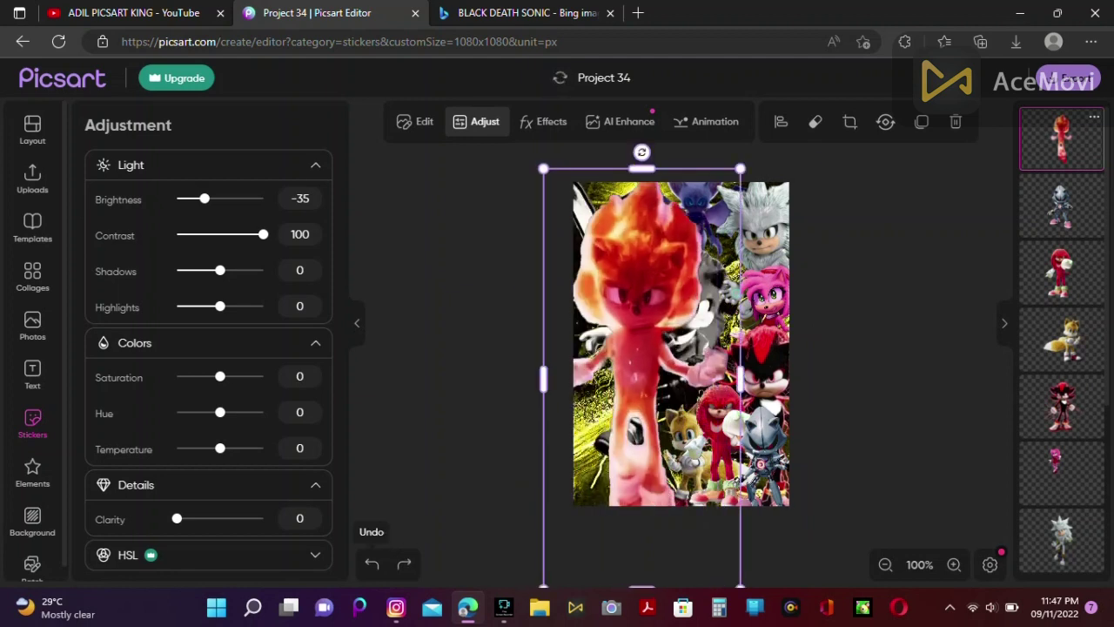
click(404, 563)
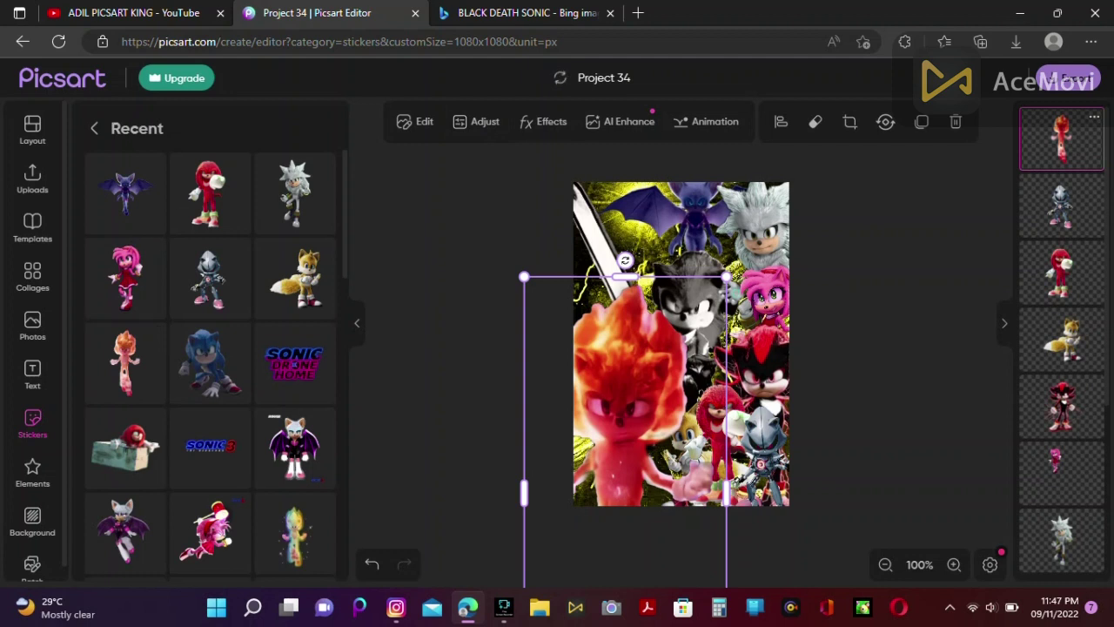
Step: Search the stickers for SONIC 14 and place the SONIC 14 title logo near the canvas's lower edge
click(94, 128)
text(SONIC 14)
key(Return)
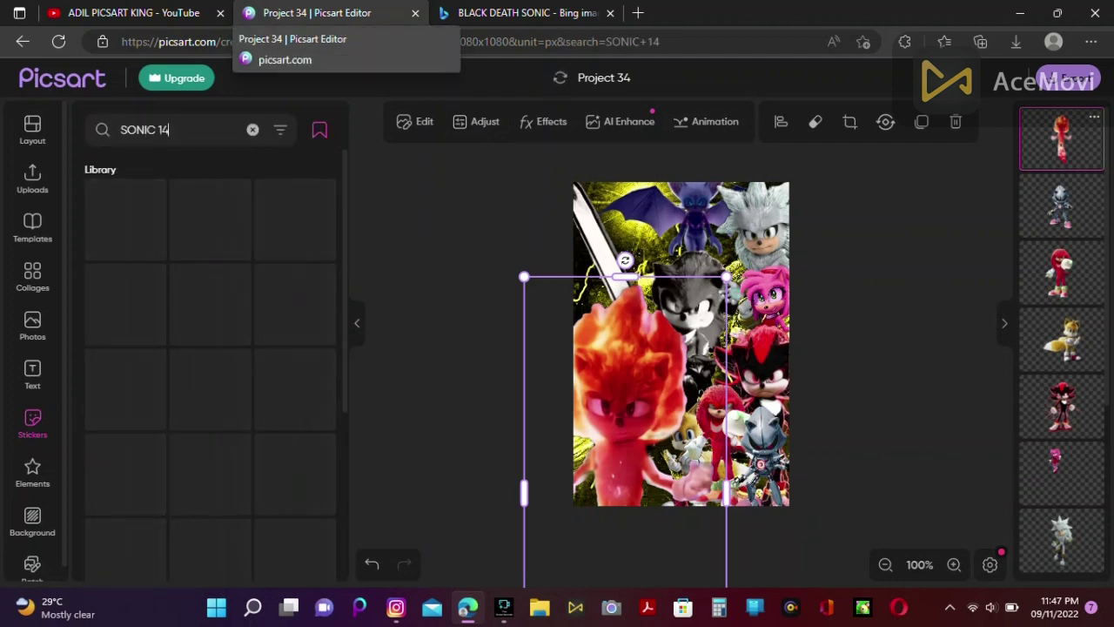
key(ctrl+shift+Tab)
key(ctrl+shift+Tab)
key(ctrl+shift+Tab)
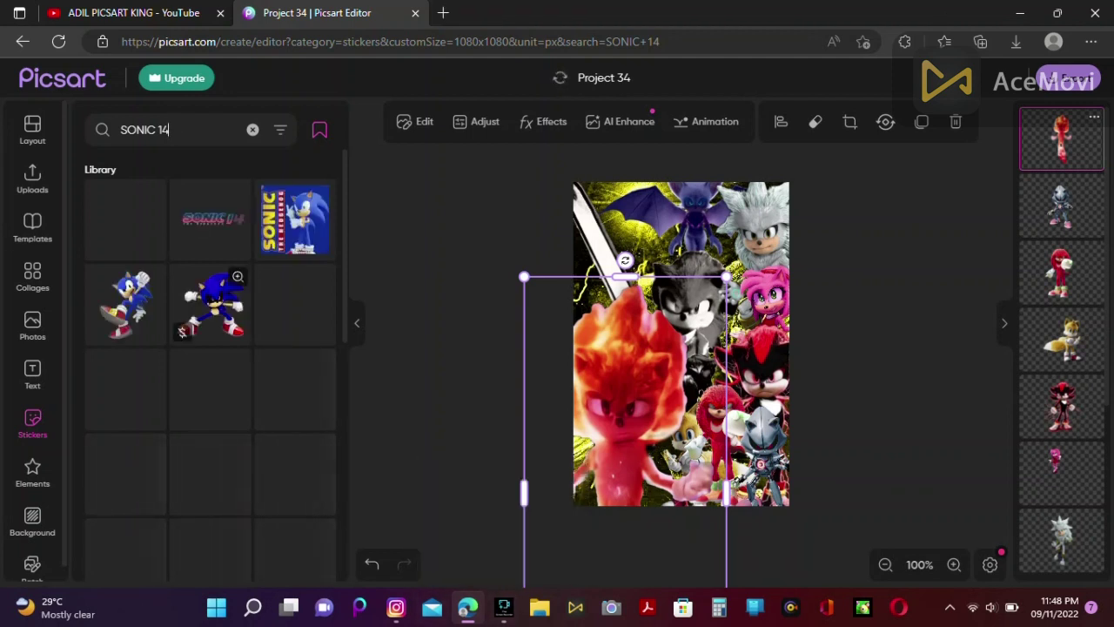
click(212, 218)
drag(687, 348, 690, 470)
Step: Set the title logo's brightness to -25 and contrast to 100, and enlarge it across the canvas's full width at the lower edge
click(477, 121)
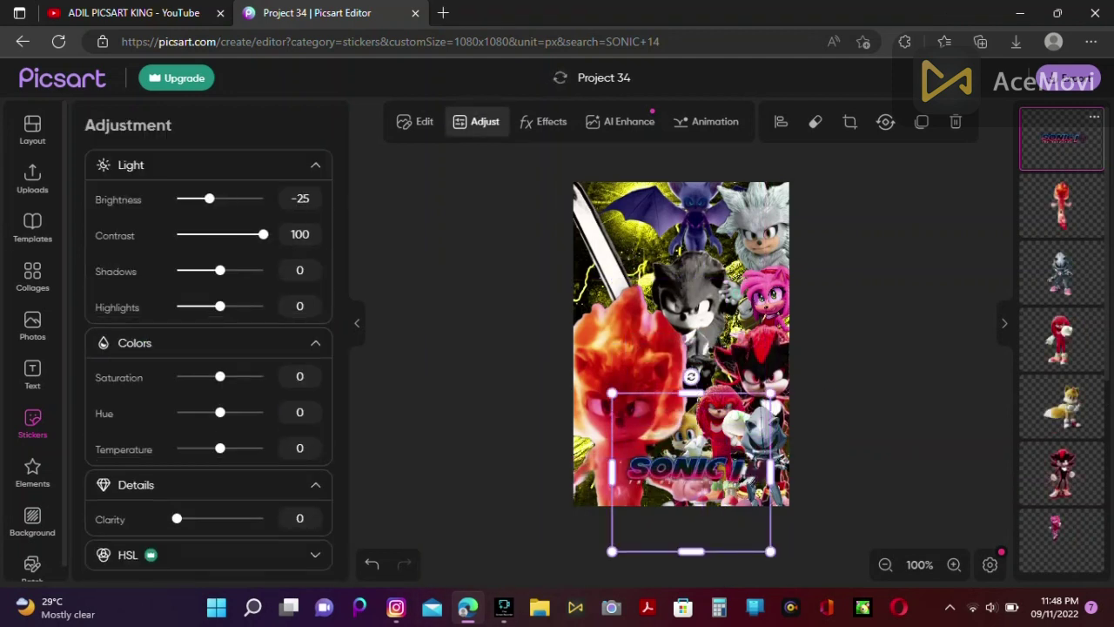
drag(770, 551, 844, 609)
mouse_move(696, 474)
mouse_down()
mouse_move(679, 461)
mouse_move(678, 479)
mouse_up()
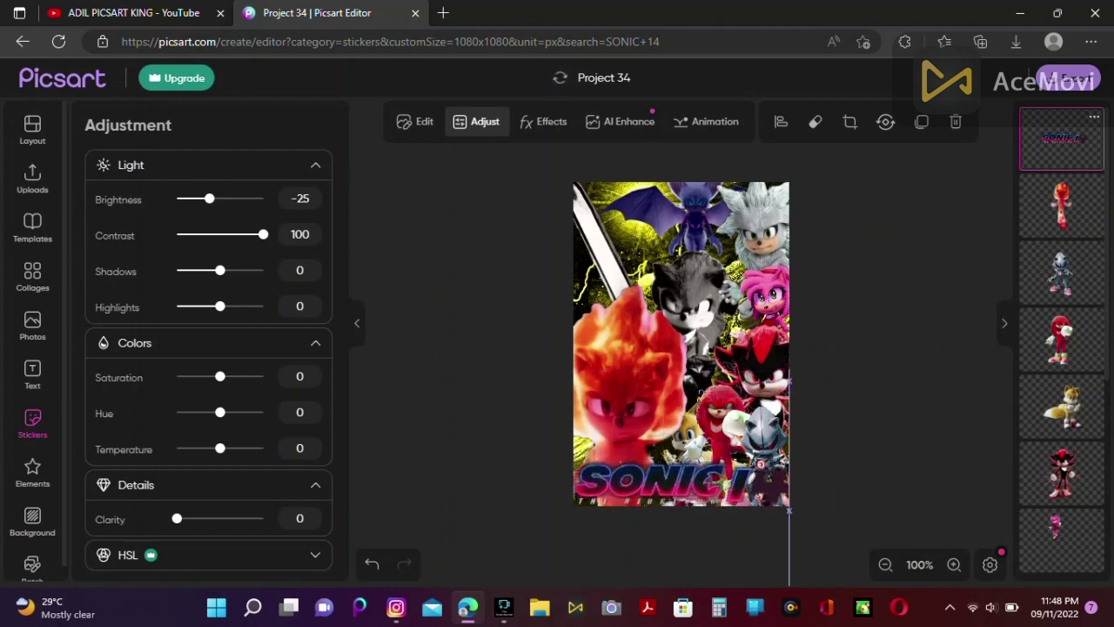
Step: Add a heading to the canvas, undo the surplus headings, and replace its text with the channel's name
click(32, 374)
key(F5)
click(698, 127)
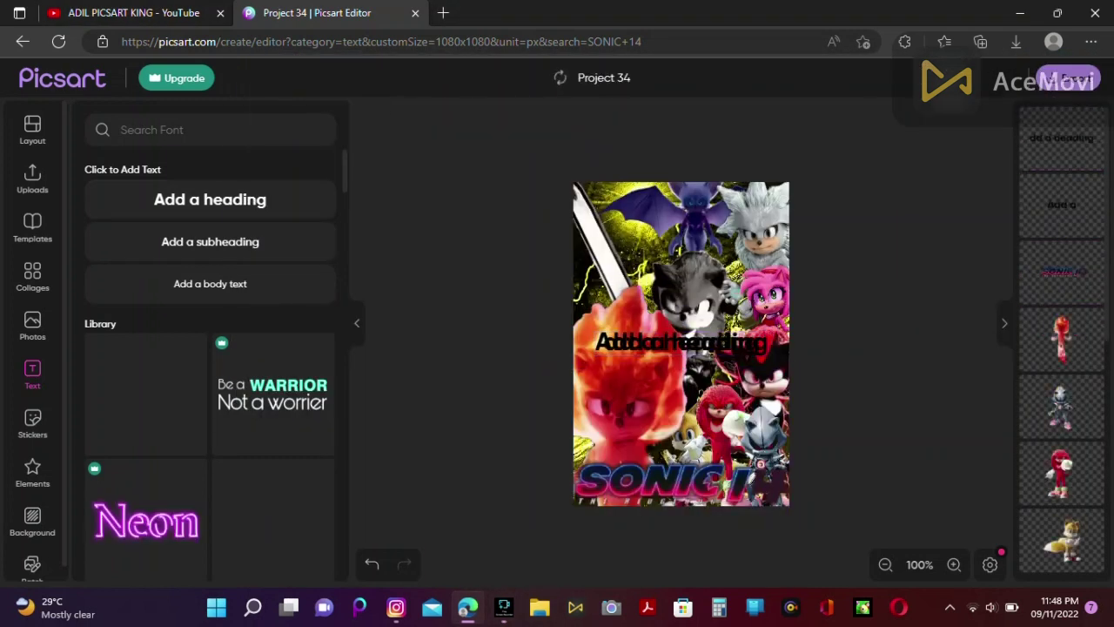
key(ctrl+z)
key(ctrl+z)
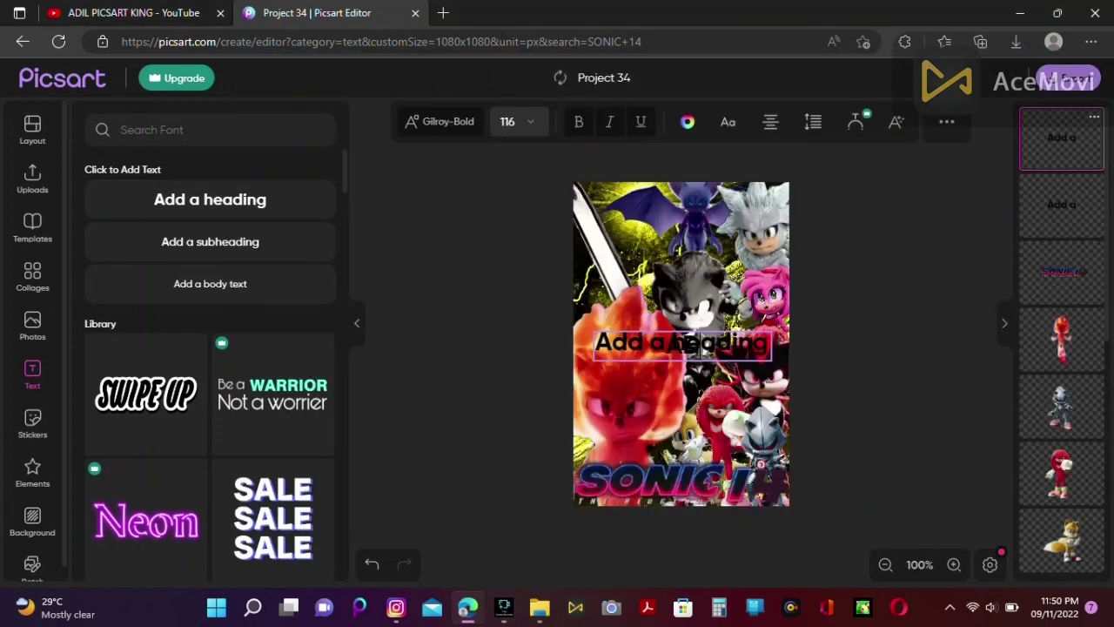
text(ADIL PICSART KING)
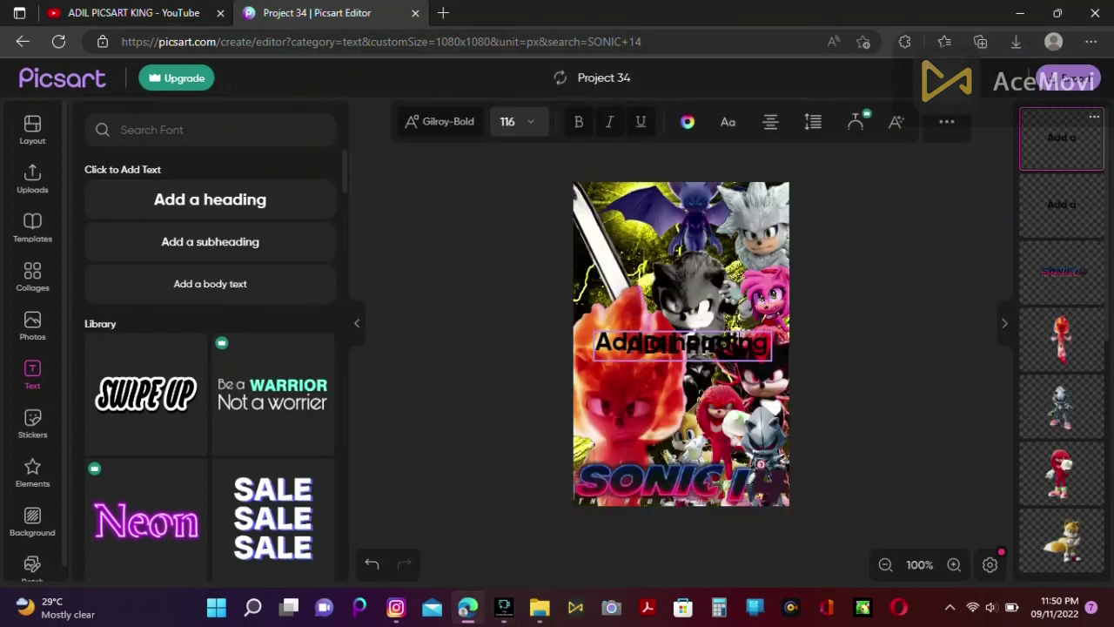
Step: Add another heading to the canvas and set its text colour to white (#ffffff)
click(210, 199)
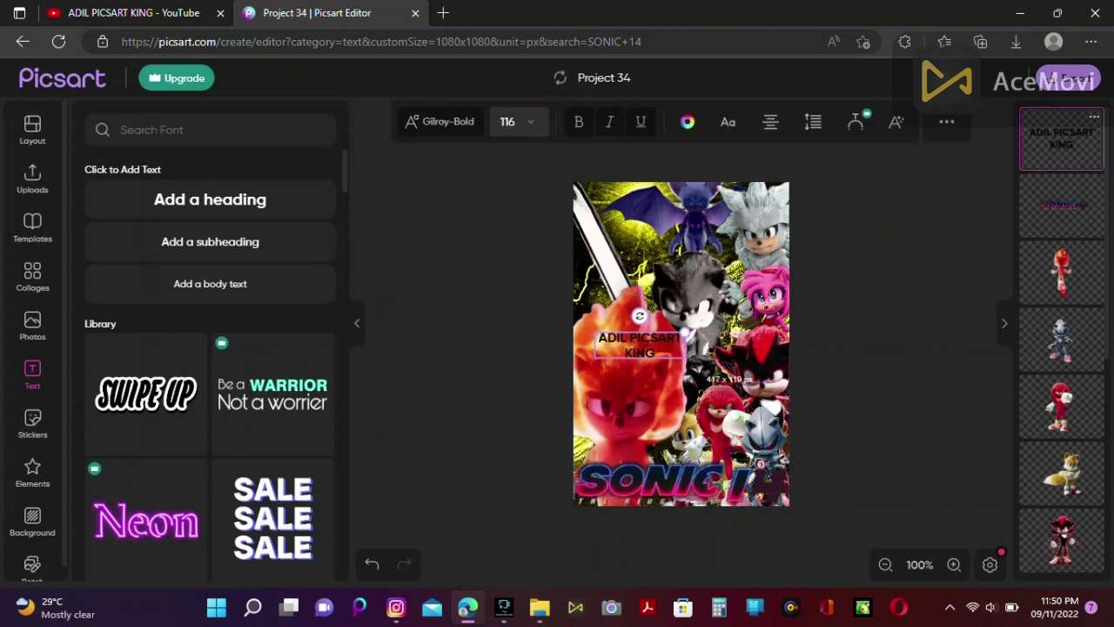
click(687, 122)
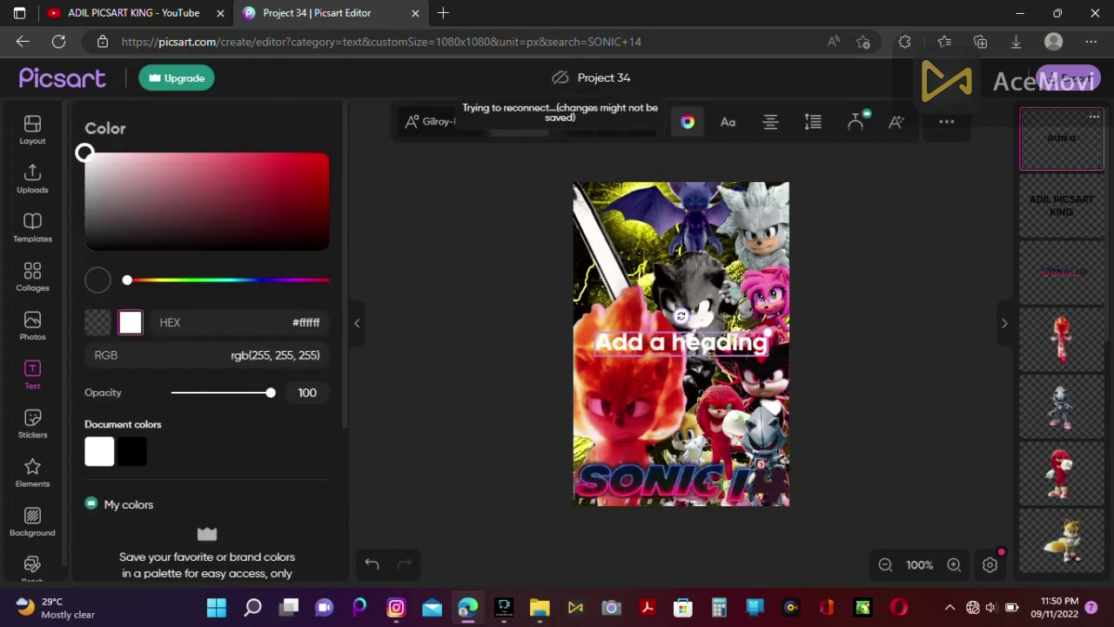